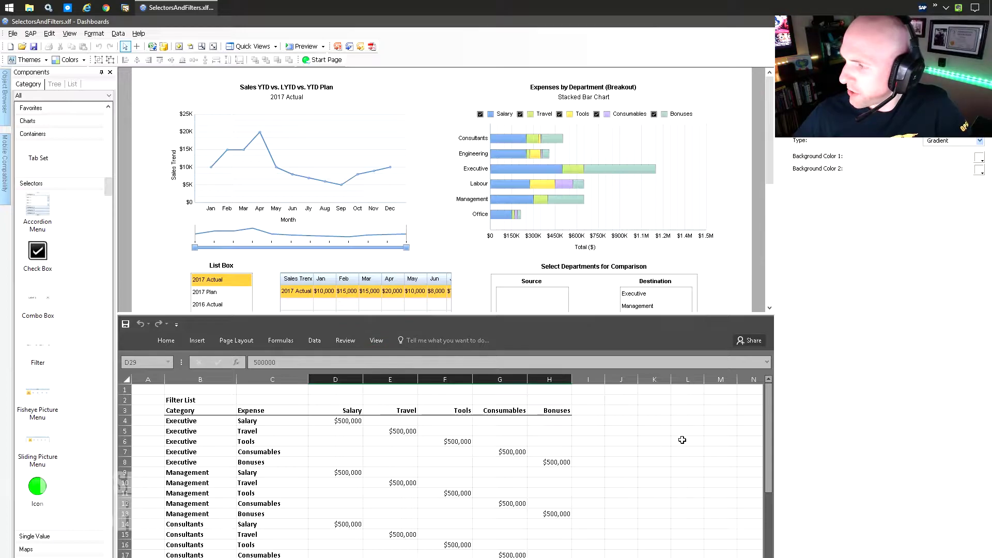
Step: Show the sales trend worksheet of the embedded workbook, select the 2017 Actual cell B12 and enlarge the dashboard canvas area
{"action": "mouse_move", "coordinate": [767, 396]}
{"action": "left_mouse_down"}
{"action": "mouse_move", "coordinate": [768, 515]}
{"action": "mouse_move", "coordinate": [768, 396]}
{"action": "left_mouse_up"}
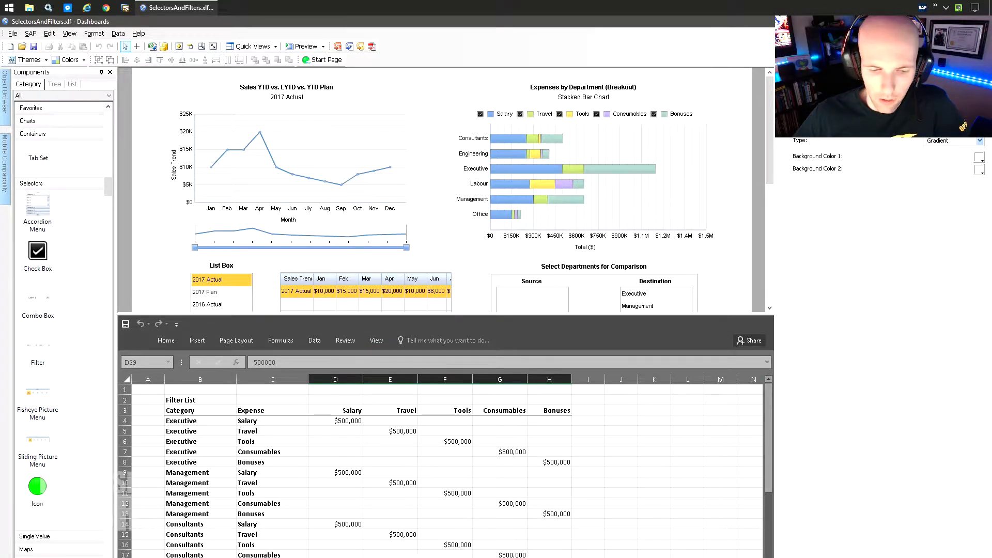
{"action": "key", "text": "ctrl+Page_Up"}
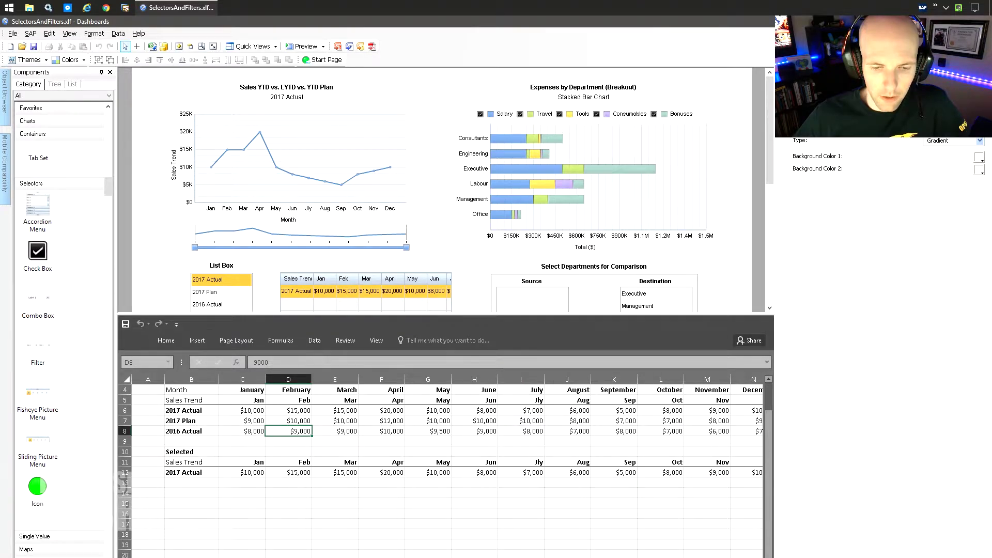
{"action": "key", "text": "ctrl+Page_Down"}
{"action": "key", "text": "ctrl+Page_Down"}
{"action": "key", "text": "ctrl+Page_Up"}
{"action": "key", "text": "ctrl+Page_Up"}
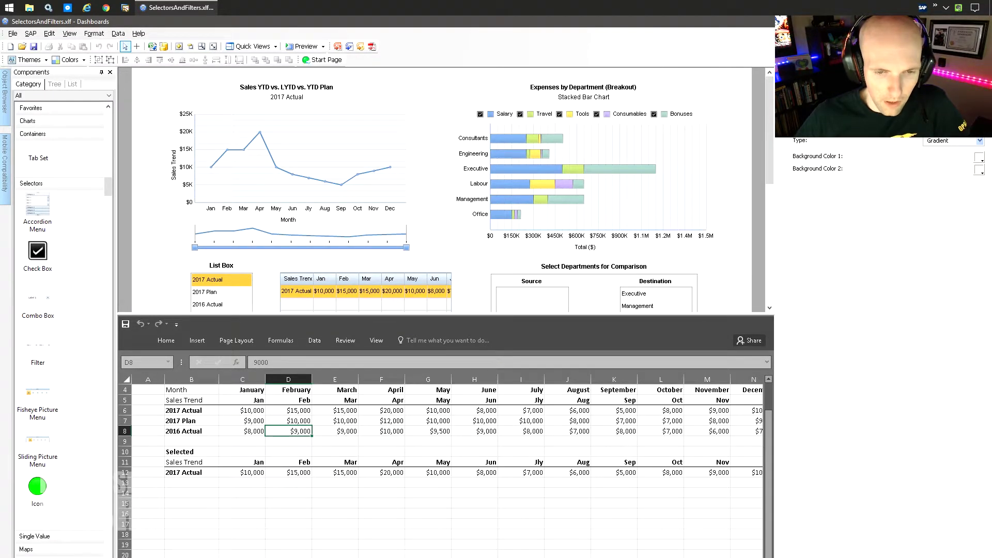
{"action": "left_click", "coordinate": [197, 477]}
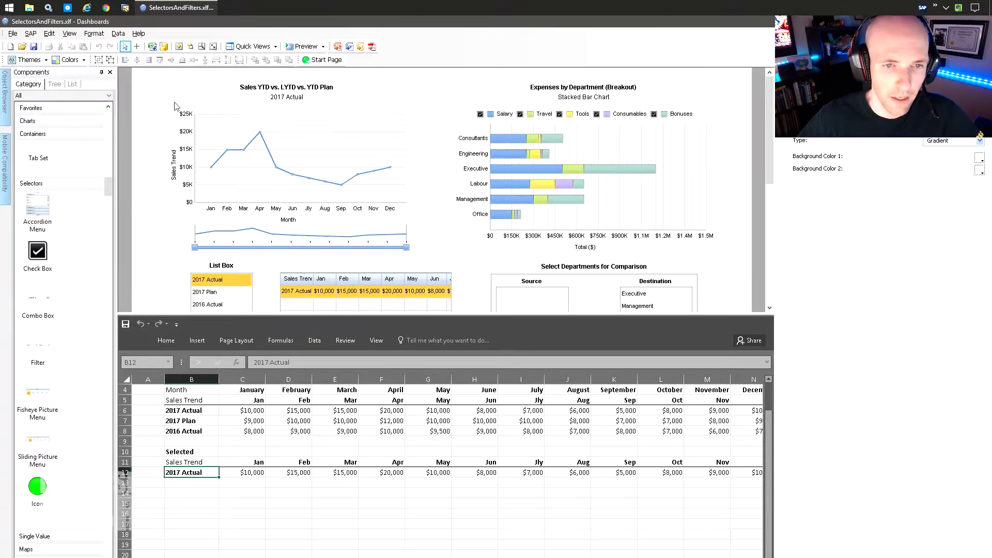
{"action": "left_click_drag", "start_coordinate": [210, 314], "coordinate": [204, 378]}
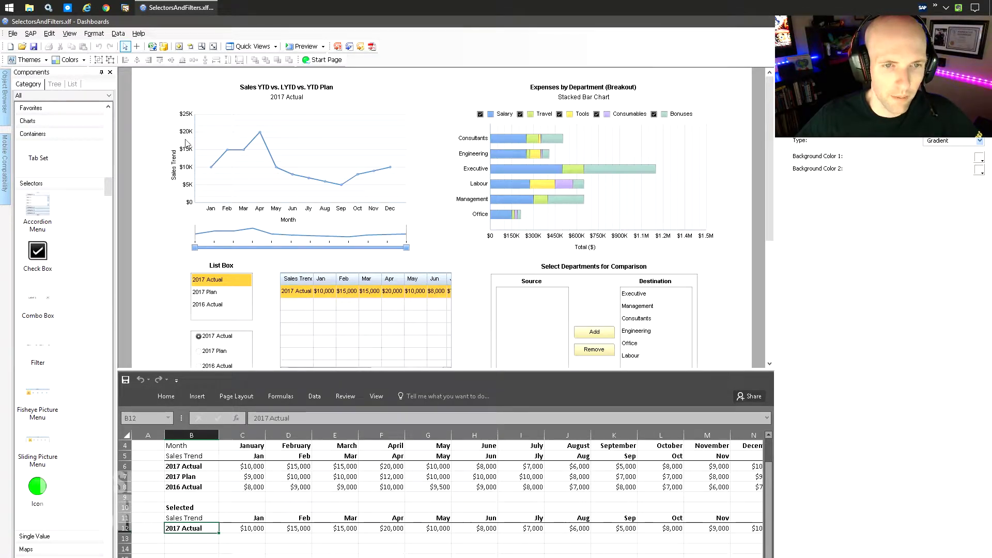
Step: Preview the dashboard and test the sales chart's range slider by narrowing the months from both ends and restoring the full range
{"action": "left_click", "coordinate": [305, 47]}
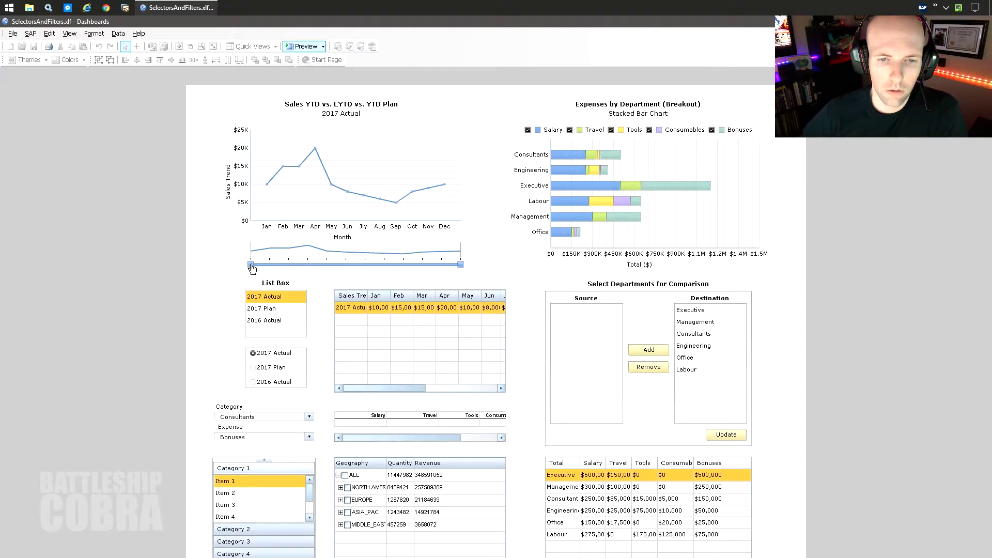
{"action": "left_click_drag", "start_coordinate": [252, 265], "coordinate": [346, 264]}
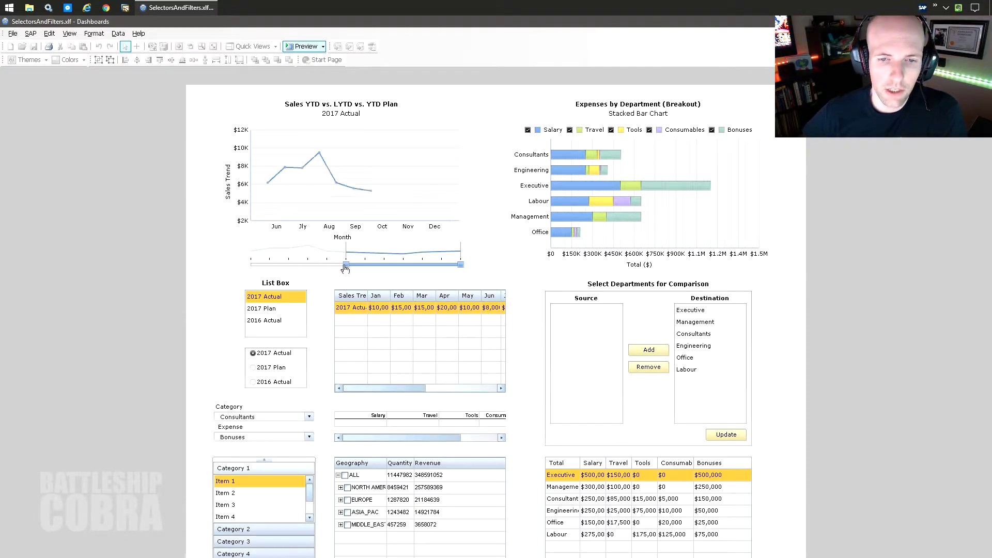
{"action": "left_click_drag", "start_coordinate": [462, 267], "coordinate": [250, 267]}
{"action": "left_click_drag", "start_coordinate": [367, 270], "coordinate": [460, 266]}
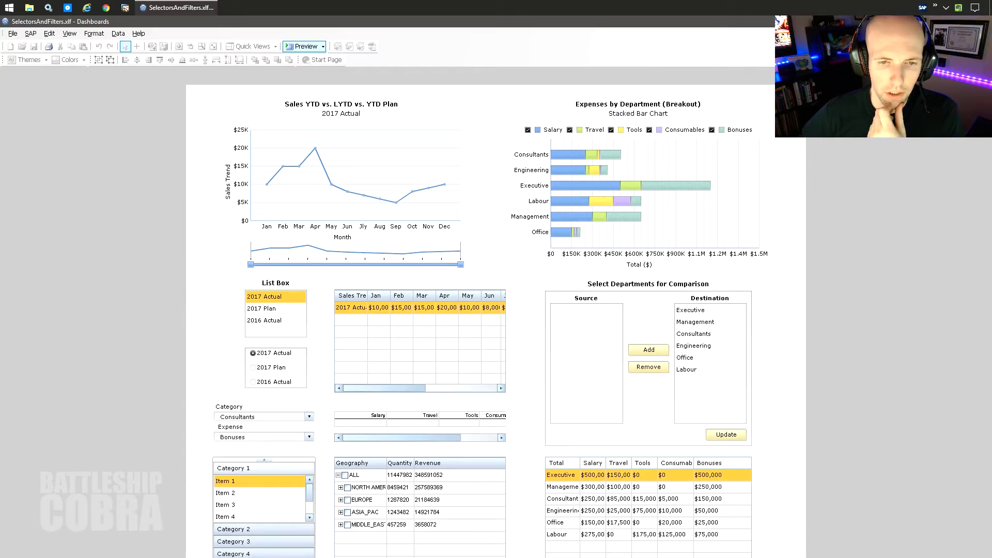
Step: Switch the list box between 2017 Plan, 2017 Actual and 2016 Actual, finishing on 2016 Actual with its sales table row selected
{"action": "left_click", "coordinate": [275, 312]}
{"action": "left_click", "coordinate": [278, 320]}
{"action": "left_click", "coordinate": [280, 308]}
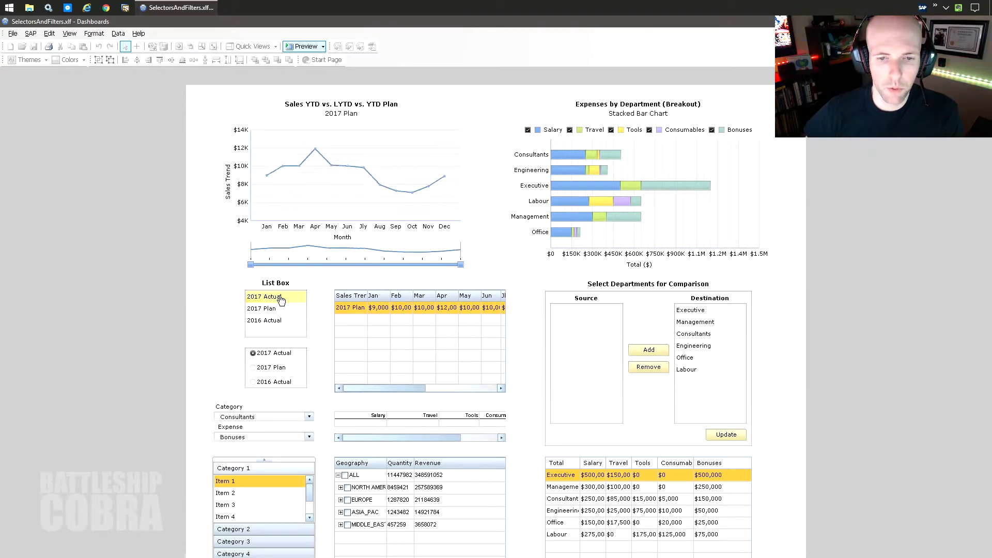
{"action": "left_click", "coordinate": [281, 298]}
{"action": "left_click_drag", "start_coordinate": [398, 389], "coordinate": [356, 381]}
{"action": "left_click", "coordinate": [339, 312]}
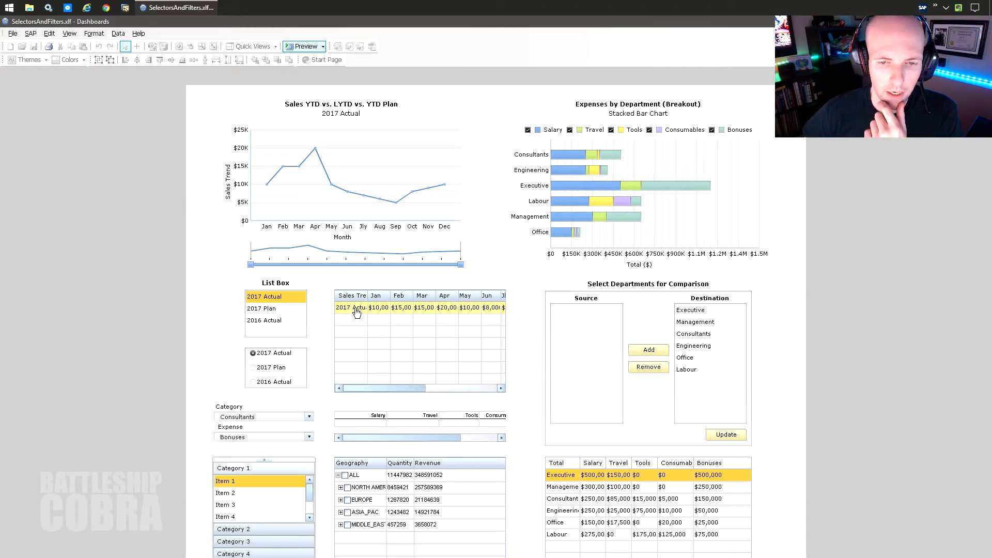
{"action": "left_click", "coordinate": [268, 309]}
{"action": "left_click", "coordinate": [272, 324]}
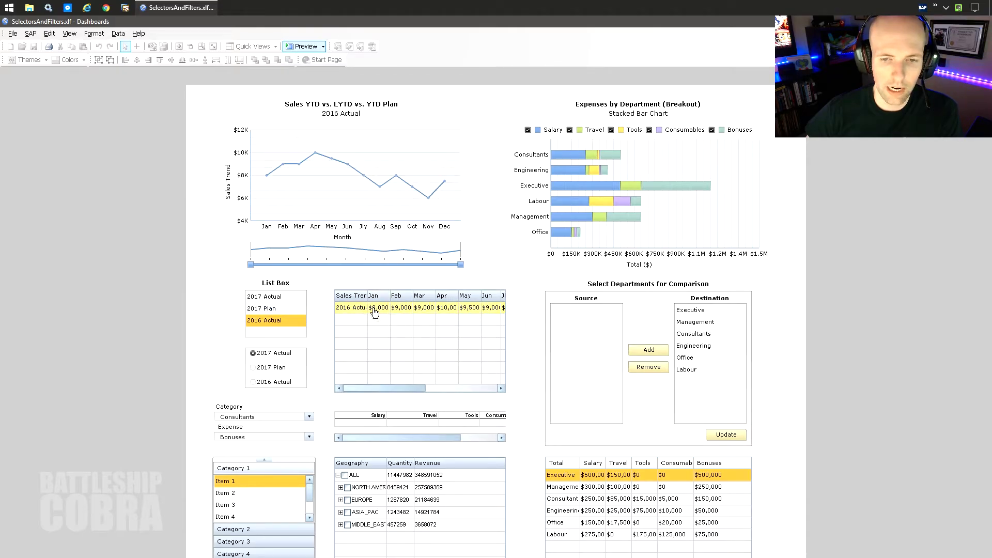
{"action": "left_click", "coordinate": [371, 307]}
{"action": "left_click", "coordinate": [359, 306]}
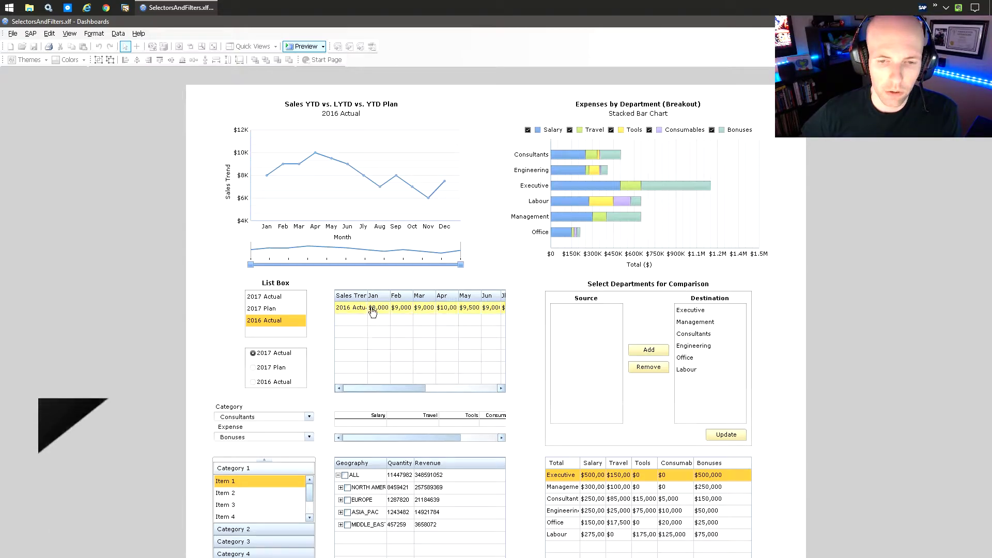
Step: Test the radio selector with 2017 Plan and 2016 Actual, finishing on 2017 Actual
{"action": "left_click", "coordinate": [253, 368]}
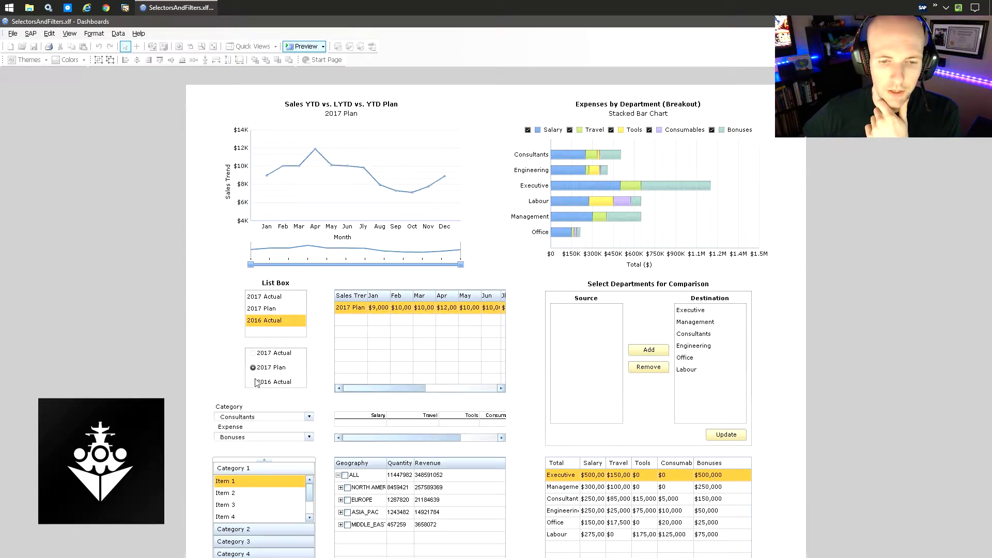
{"action": "left_click", "coordinate": [253, 382]}
{"action": "left_click", "coordinate": [254, 367]}
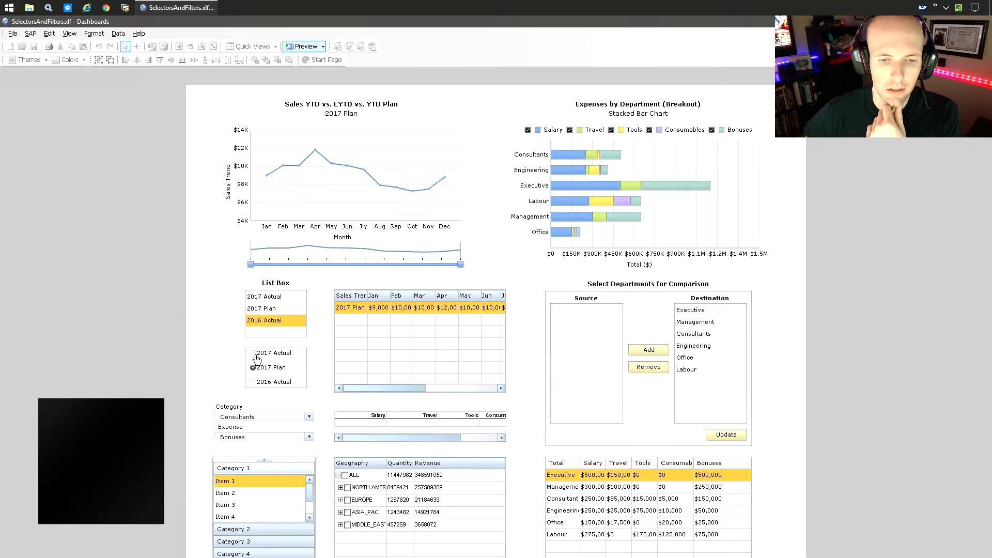
{"action": "left_click", "coordinate": [253, 353]}
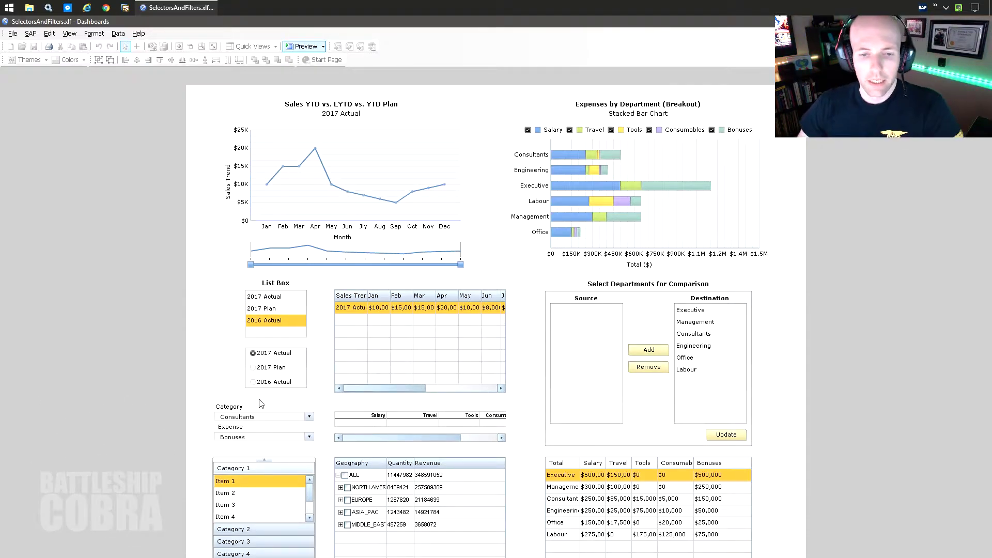
Step: Filter the expenses to category Engineering and expense Salary, and inspect the matching salary bar in the department chart
{"action": "left_click", "coordinate": [256, 419]}
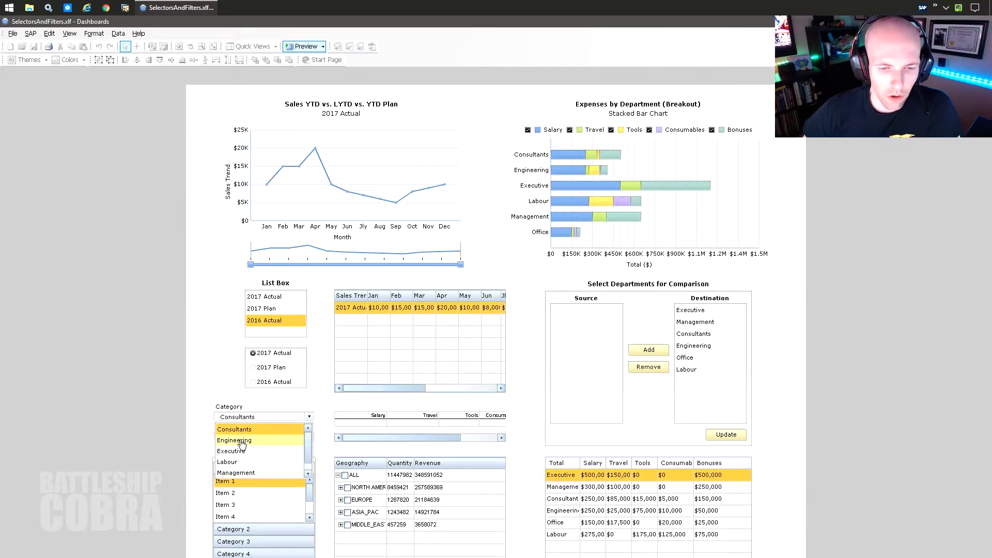
{"action": "left_click", "coordinate": [287, 437]}
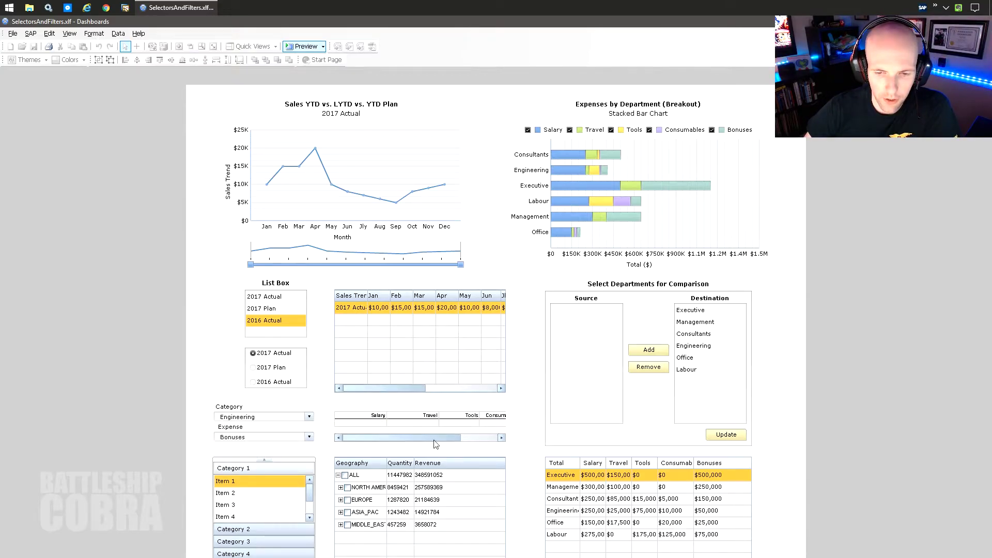
{"action": "left_click", "coordinate": [222, 440]}
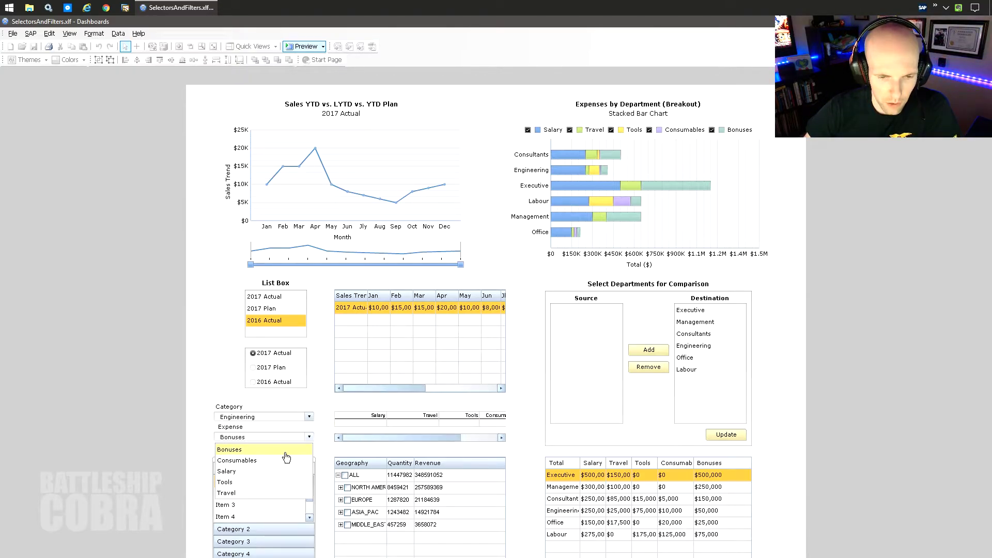
{"action": "left_click", "coordinate": [235, 472]}
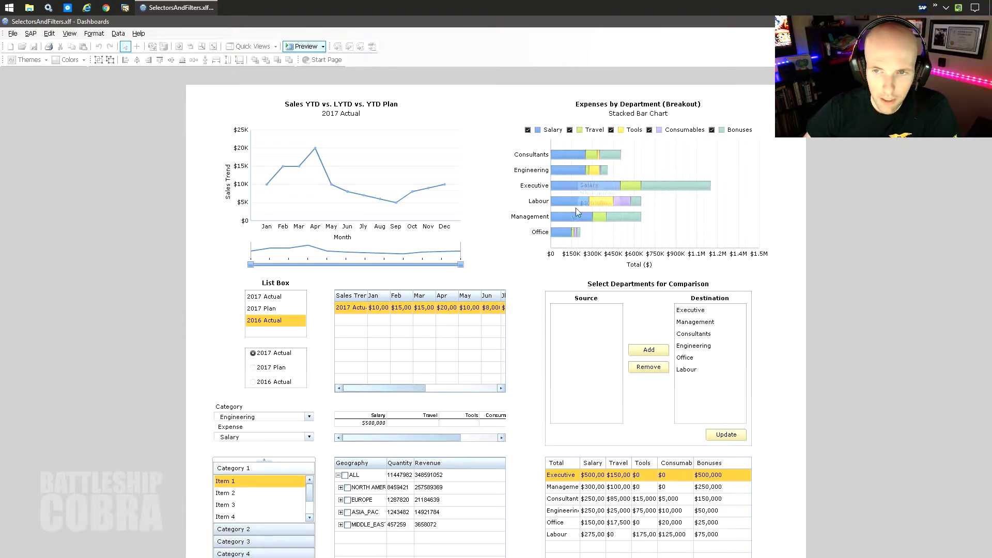
{"action": "mouse_move", "coordinate": [564, 159]}
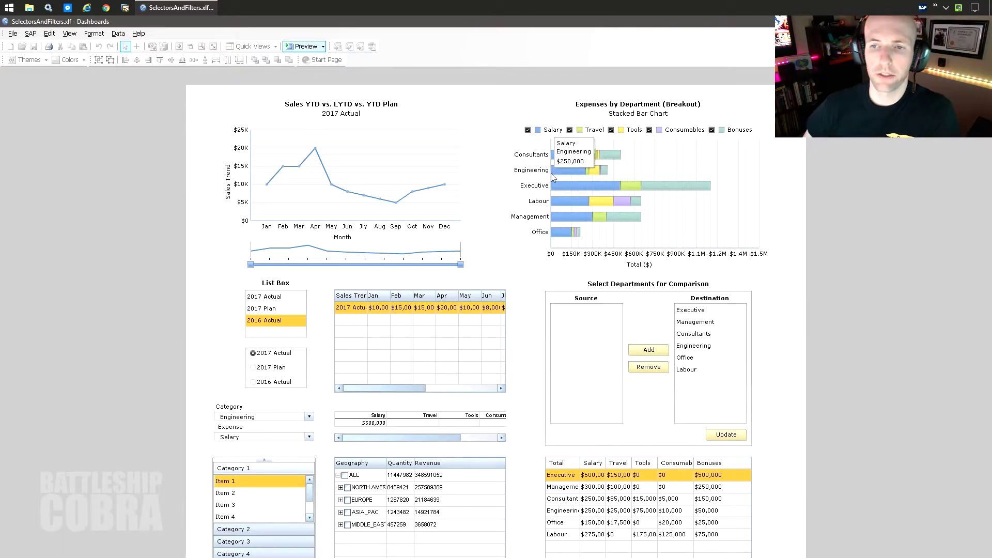
Step: Change the expense filter to Travel for the Engineering category
{"action": "left_click", "coordinate": [250, 438]}
{"action": "left_click", "coordinate": [456, 349]}
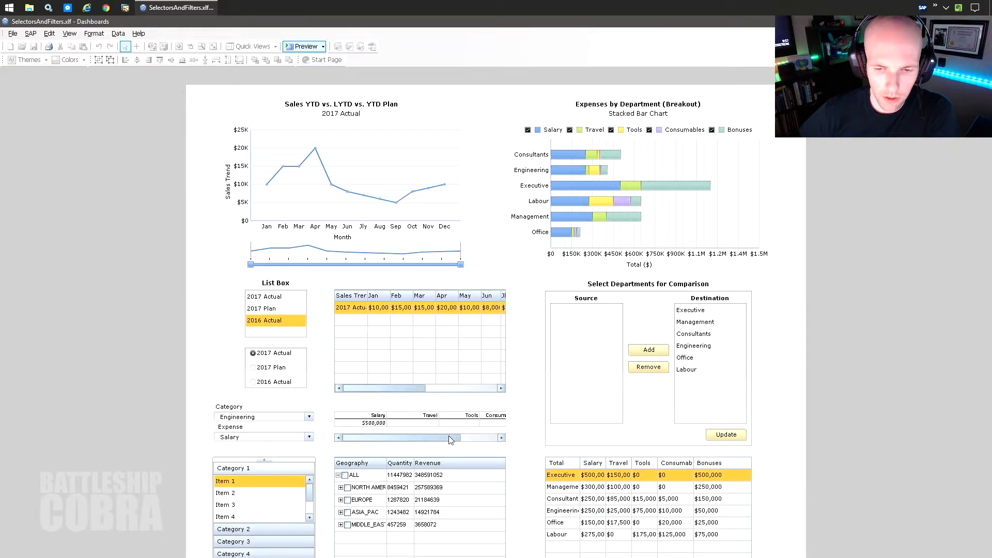
{"action": "left_click", "coordinate": [238, 439]}
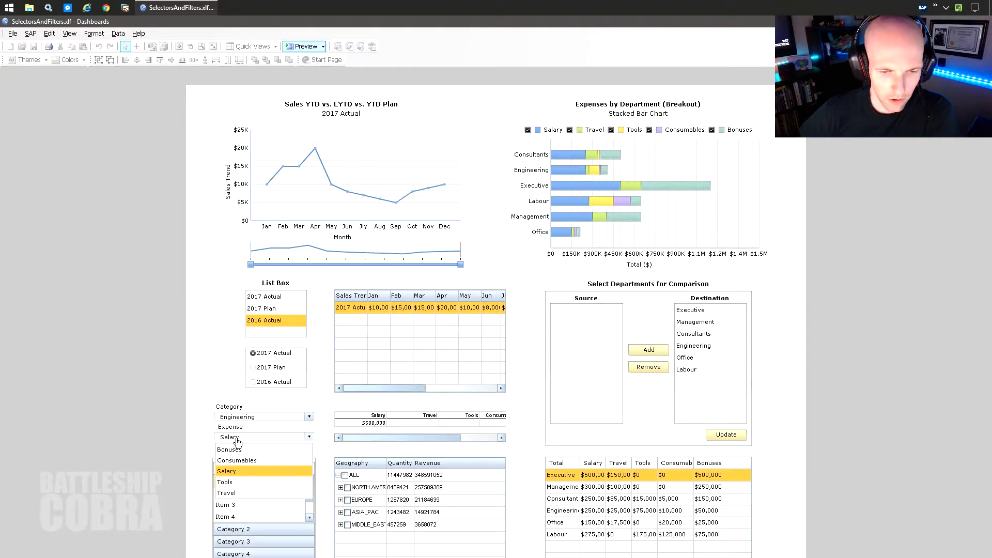
{"action": "left_click", "coordinate": [229, 494]}
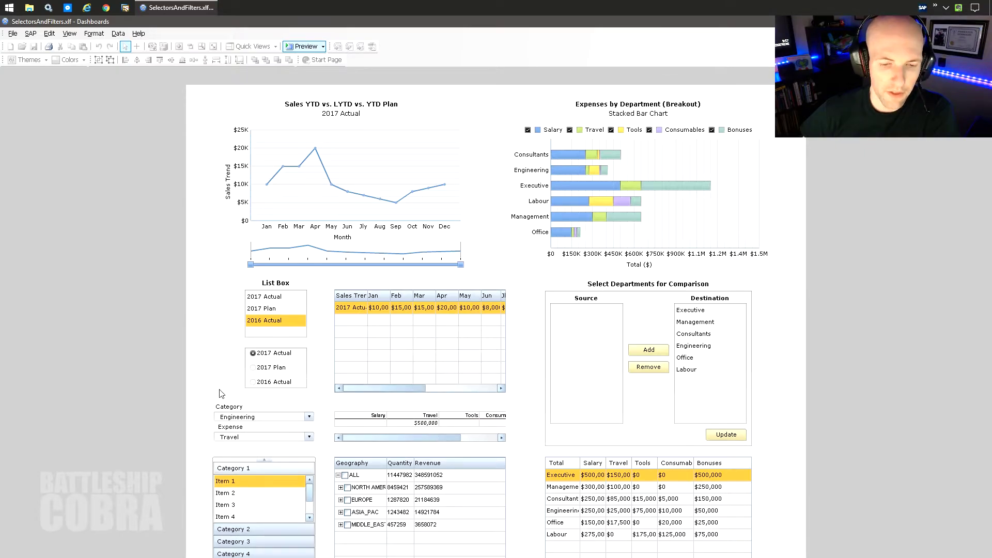
Step: Set the category filter to Consultants and the expense filter to Tools
{"action": "left_click", "coordinate": [234, 418]}
{"action": "left_click", "coordinate": [235, 429]}
{"action": "left_click", "coordinate": [243, 438]}
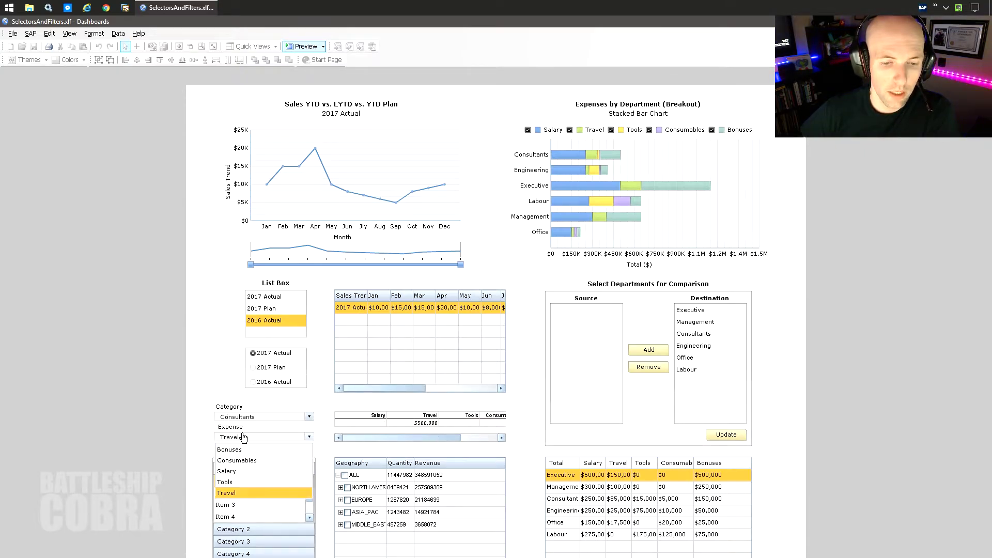
{"action": "left_click", "coordinate": [241, 483]}
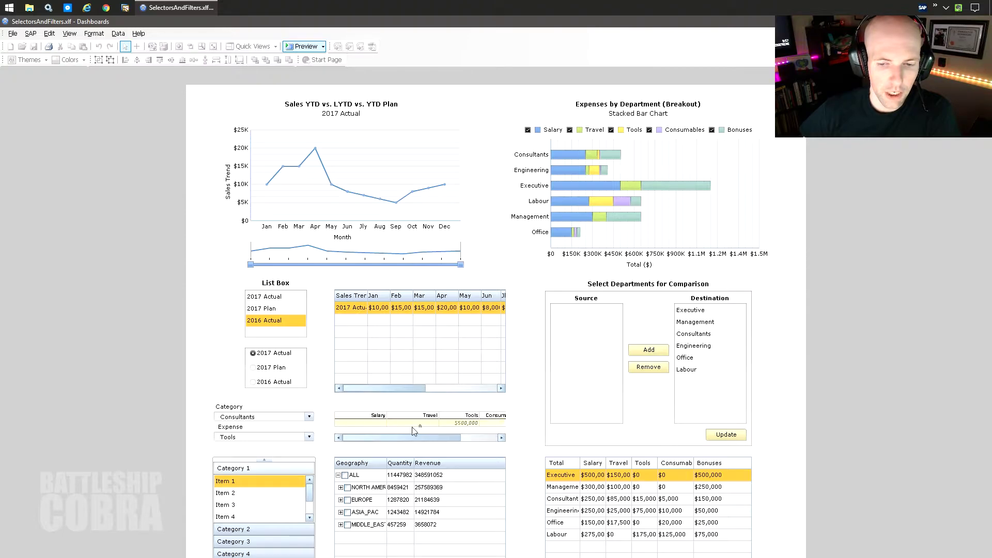
Step: Set the category filter to Executive and the expense filter to Salary
{"action": "left_click", "coordinate": [261, 419]}
{"action": "left_click", "coordinate": [249, 449]}
{"action": "left_click", "coordinate": [250, 438]}
{"action": "left_click", "coordinate": [235, 472]}
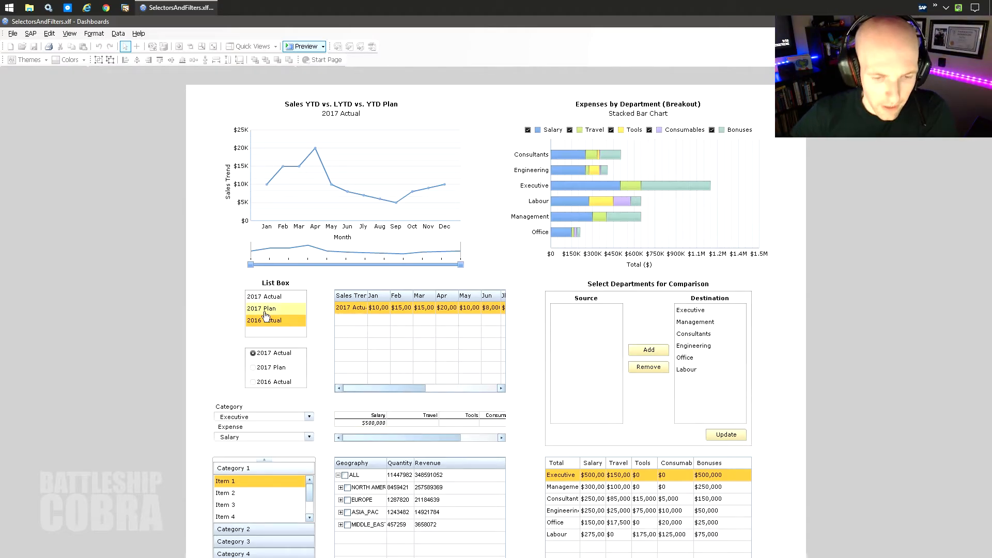
Step: Hide the Travel, Tools, Consumables and Bonuses series in the Expenses by Department chart, leaving only Salary
{"action": "left_click", "coordinate": [571, 131]}
{"action": "left_click", "coordinate": [612, 131]}
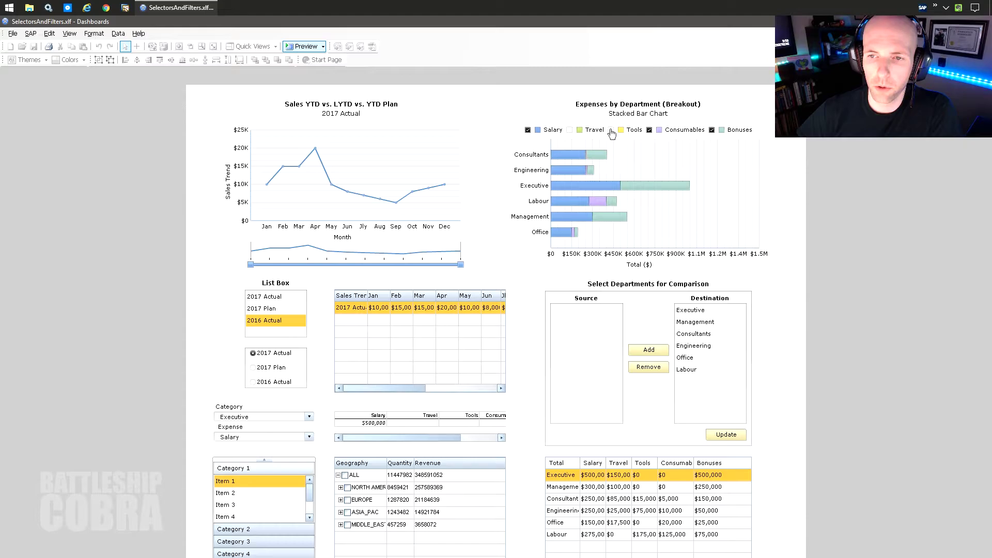
{"action": "left_click", "coordinate": [649, 130]}
{"action": "left_click", "coordinate": [711, 131]}
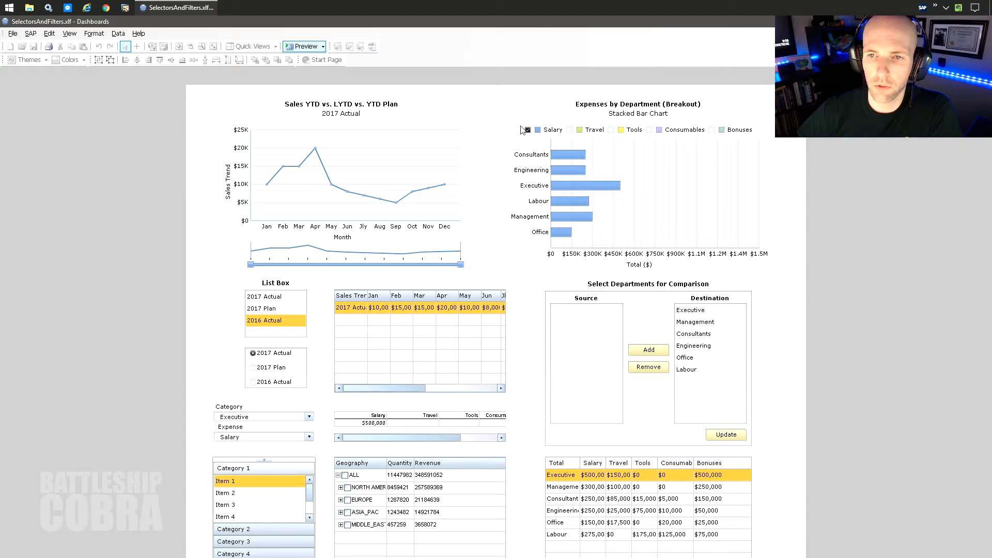
Step: Show the Travel, Tools, Consumables and Bonuses series in the Expenses by Department chart again
{"action": "left_click", "coordinate": [570, 130]}
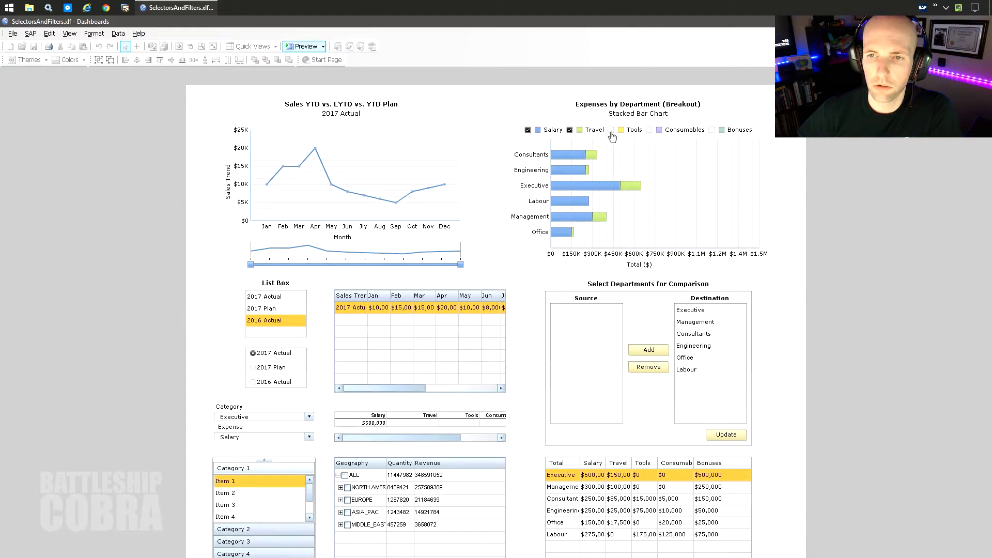
{"action": "left_click", "coordinate": [611, 131]}
{"action": "left_click", "coordinate": [650, 130]}
{"action": "left_click", "coordinate": [711, 131]}
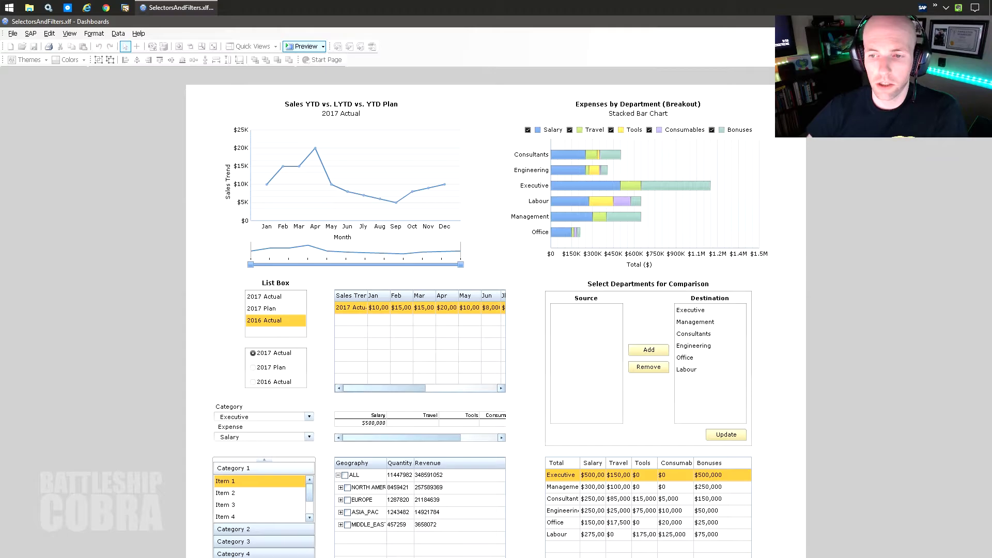
Step: Remove Executive, Consultants and Engineering from the departments selected for comparison and update the expenses chart
{"action": "left_click", "coordinate": [701, 312]}
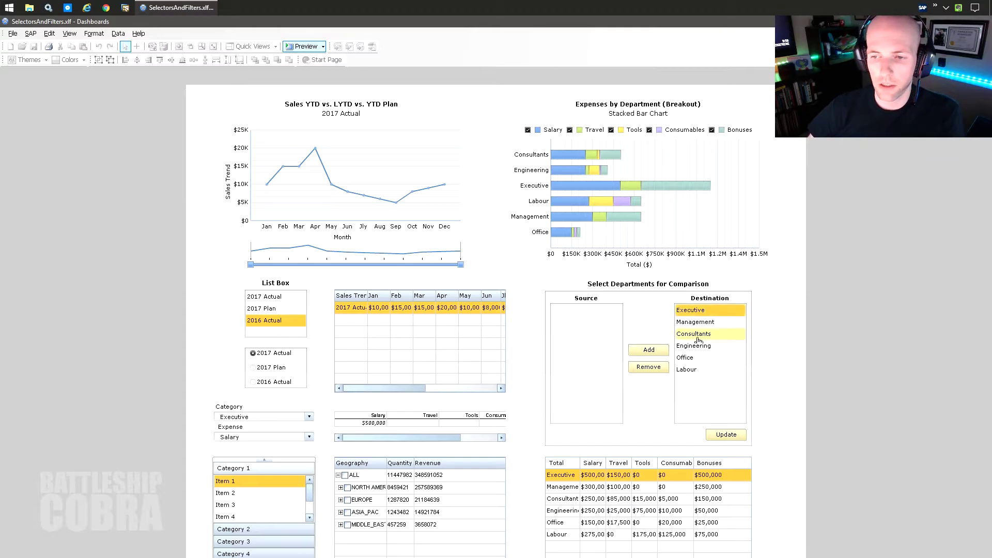
{"action": "left_click", "coordinate": [660, 371]}
{"action": "left_click", "coordinate": [694, 334]}
{"action": "left_click", "coordinate": [653, 370]}
{"action": "left_click", "coordinate": [693, 322]}
{"action": "left_click", "coordinate": [661, 365]}
{"action": "left_click", "coordinate": [719, 437]}
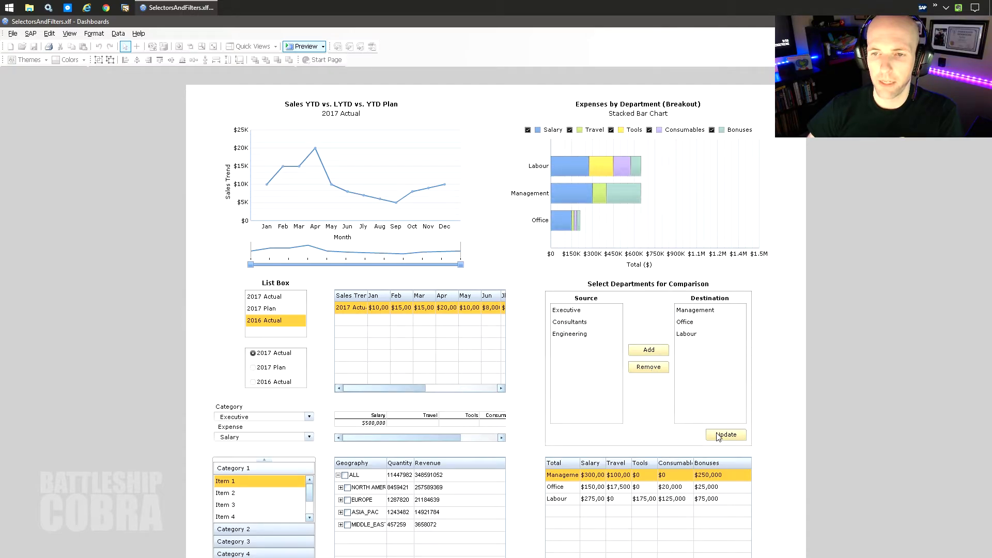
Step: Add Consultants and Engineering back to the compared departments and update the expenses chart
{"action": "left_click", "coordinate": [594, 326]}
{"action": "left_click", "coordinate": [646, 351]}
{"action": "left_click", "coordinate": [568, 322]}
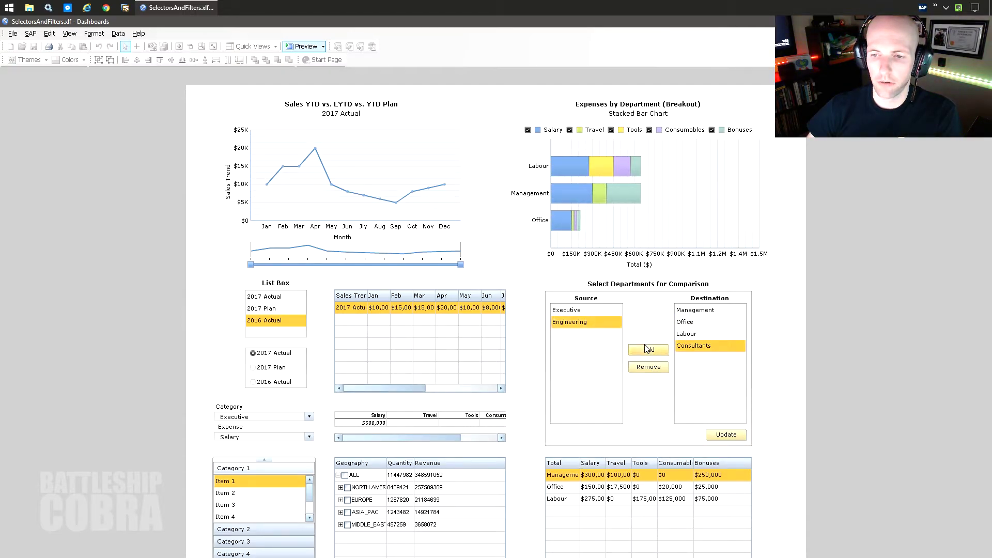
{"action": "left_click", "coordinate": [647, 350]}
{"action": "left_click", "coordinate": [728, 438]}
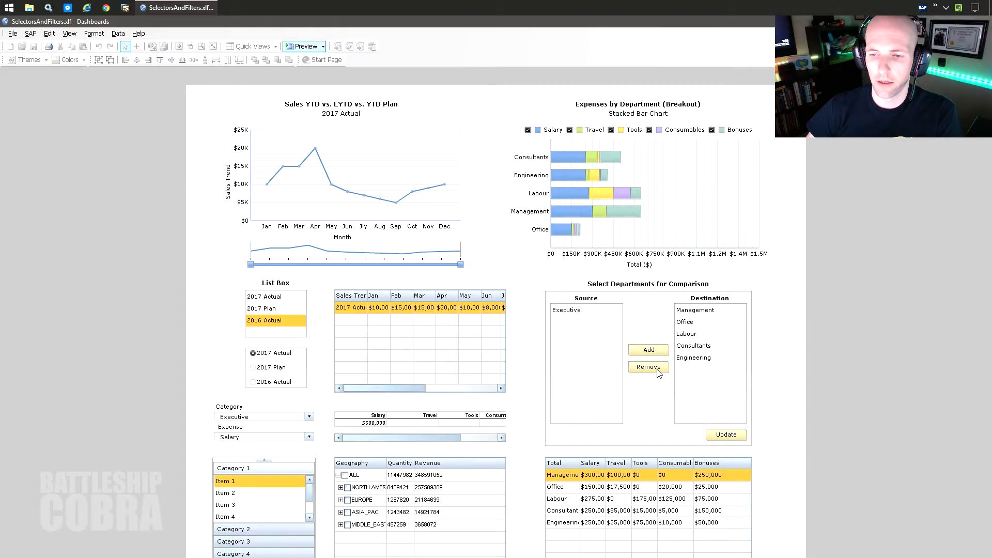
Step: Remove Management, Office, Labour and Consultants from the compared departments, leaving only Engineering, and update the expenses chart
{"action": "left_click", "coordinate": [693, 312]}
{"action": "left_click", "coordinate": [648, 367]}
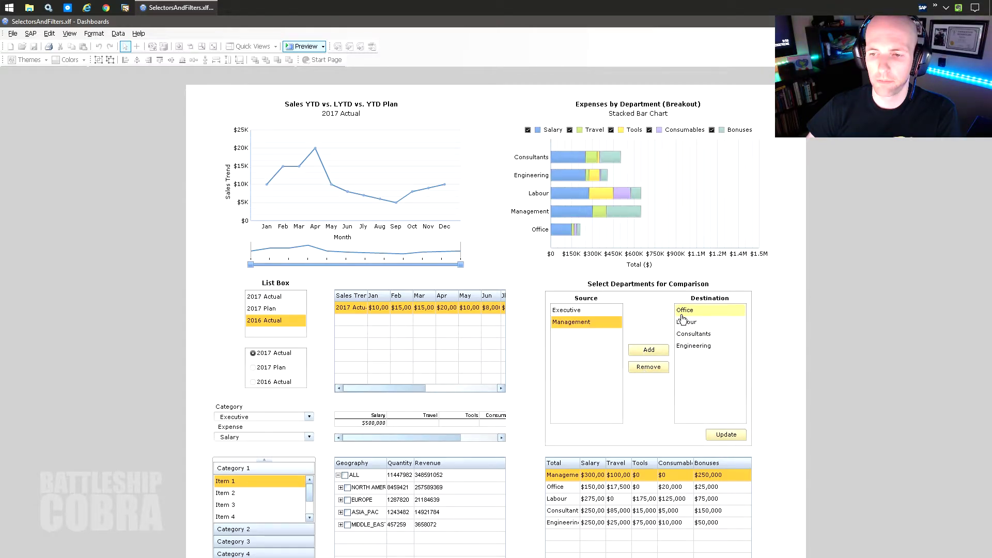
{"action": "left_click", "coordinate": [687, 325], "text": "ctrl"}
{"action": "left_click", "coordinate": [690, 336], "text": "ctrl"}
{"action": "left_click", "coordinate": [648, 367]}
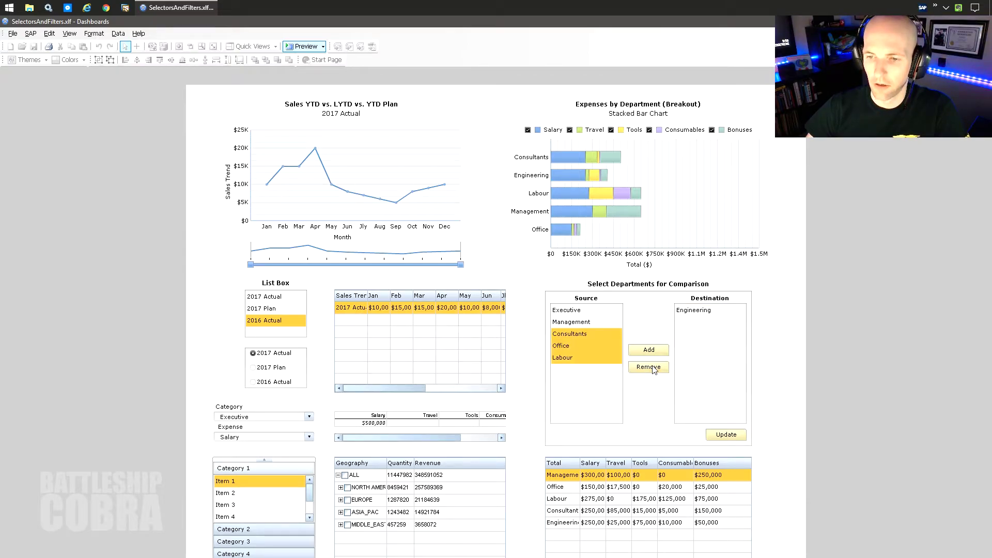
{"action": "left_click", "coordinate": [730, 438]}
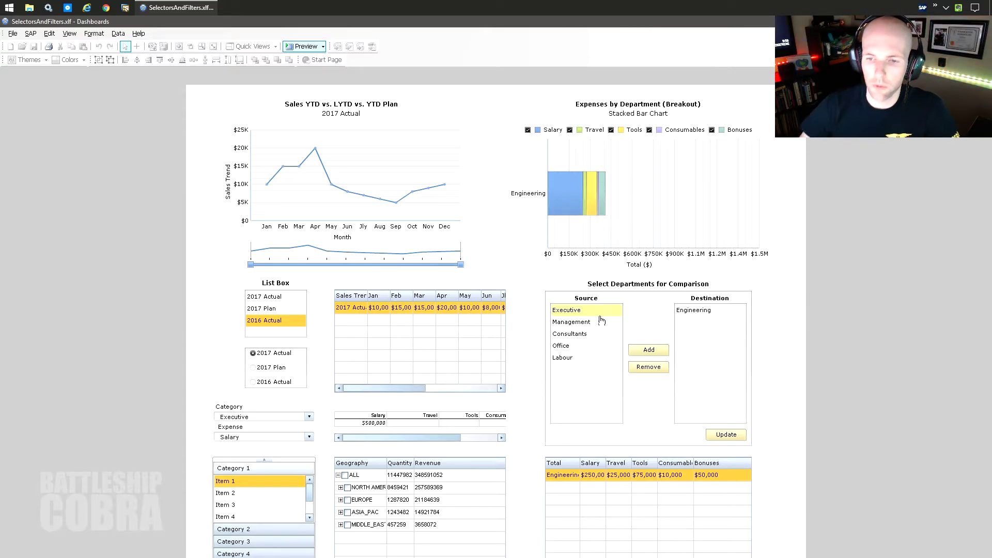
Step: Add Executive, Management, Consultants, Office and Labour back to the compared departments and update the expenses chart
{"action": "left_click", "coordinate": [579, 310]}
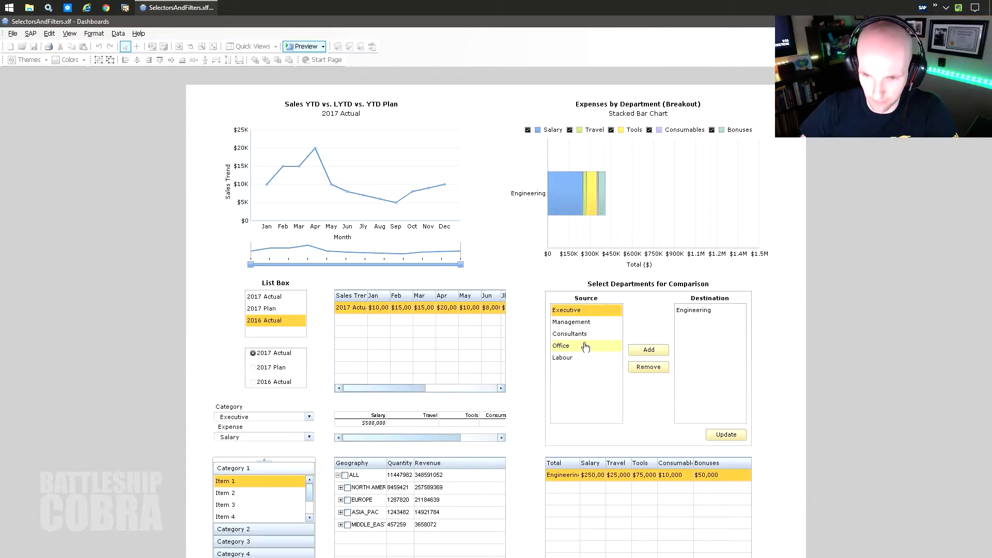
{"action": "left_click", "coordinate": [580, 359], "text": "shift"}
{"action": "left_click", "coordinate": [649, 350]}
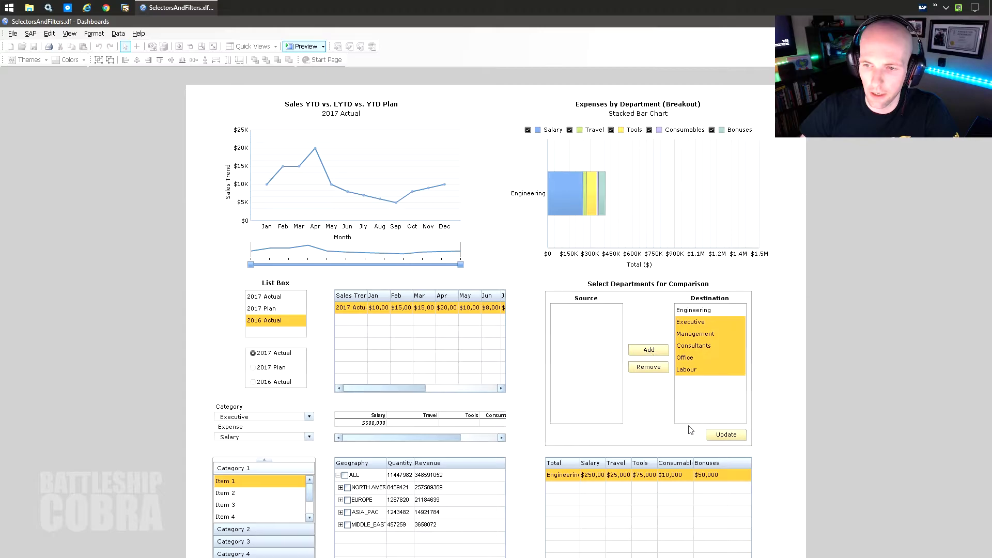
{"action": "left_click", "coordinate": [726, 435]}
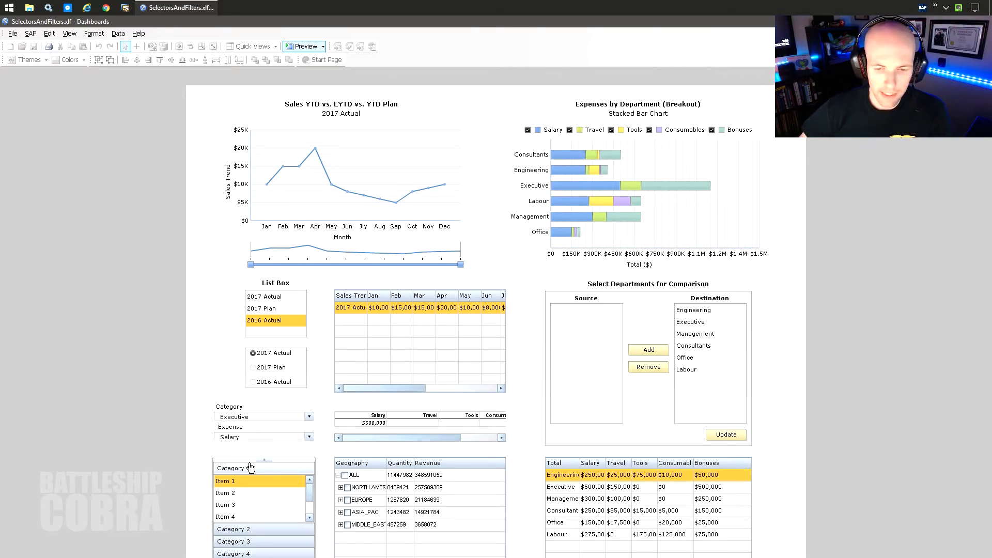
Step: Highlight different department rows one after another in the expenses table below the list builder, finishing on Management
{"action": "left_click", "coordinate": [570, 489]}
{"action": "left_click", "coordinate": [573, 502]}
{"action": "left_click", "coordinate": [574, 504]}
{"action": "left_click", "coordinate": [563, 522]}
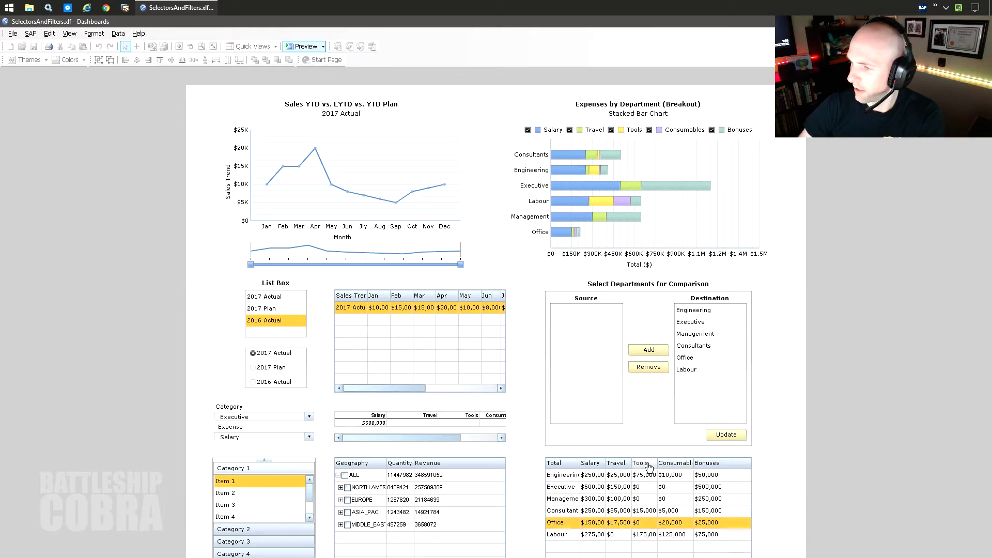
{"action": "left_click", "coordinate": [578, 486]}
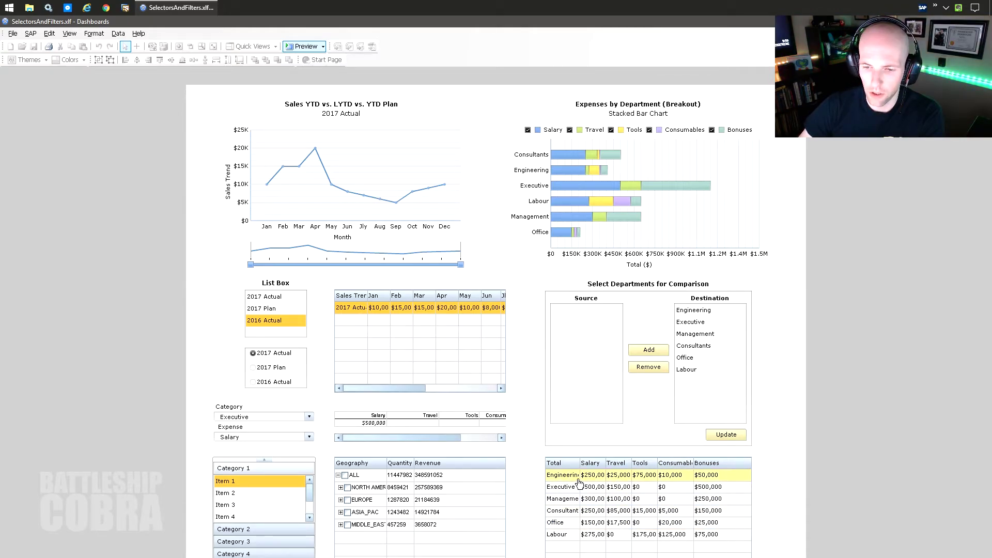
{"action": "left_click", "coordinate": [578, 500]}
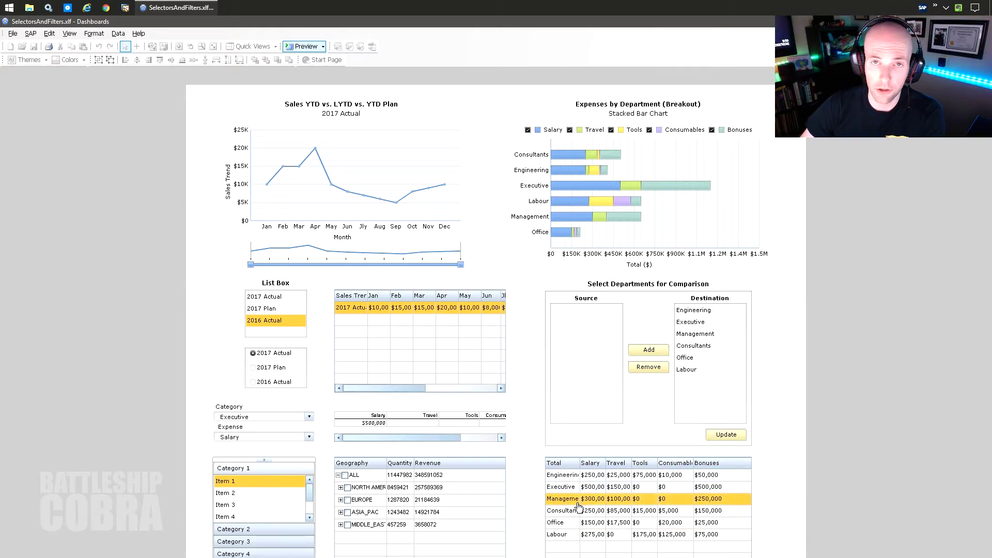
{"action": "left_click", "coordinate": [579, 510]}
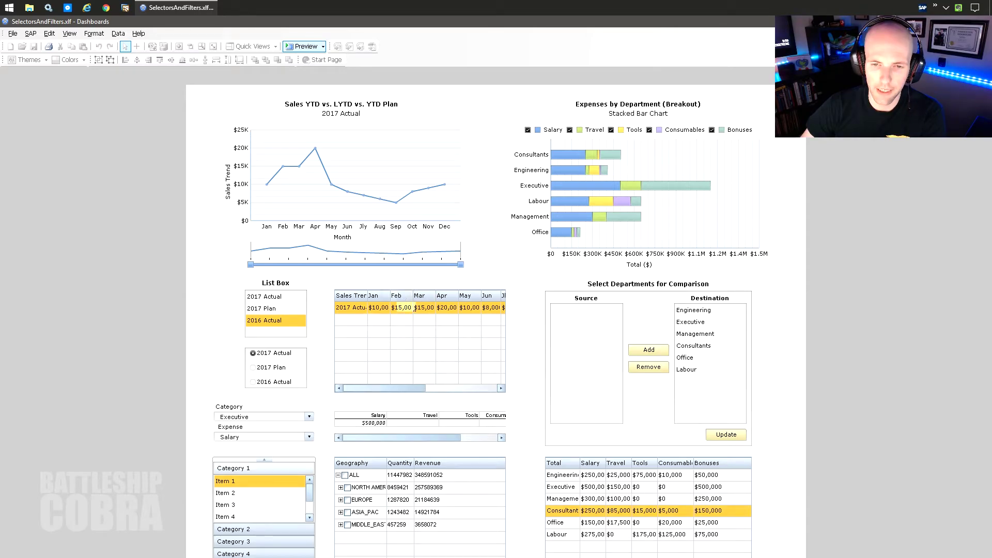
{"action": "left_click", "coordinate": [581, 499]}
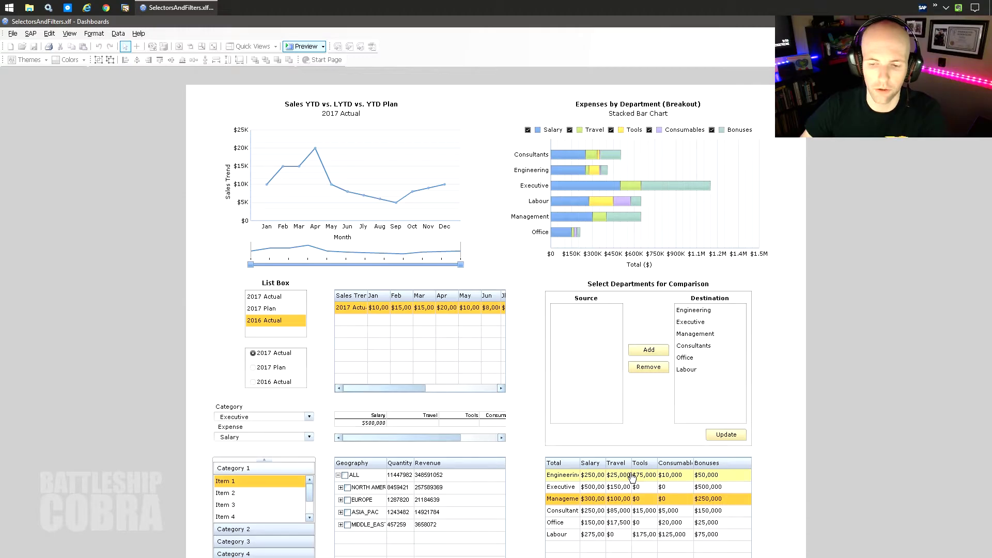
{"action": "left_click", "coordinate": [579, 489]}
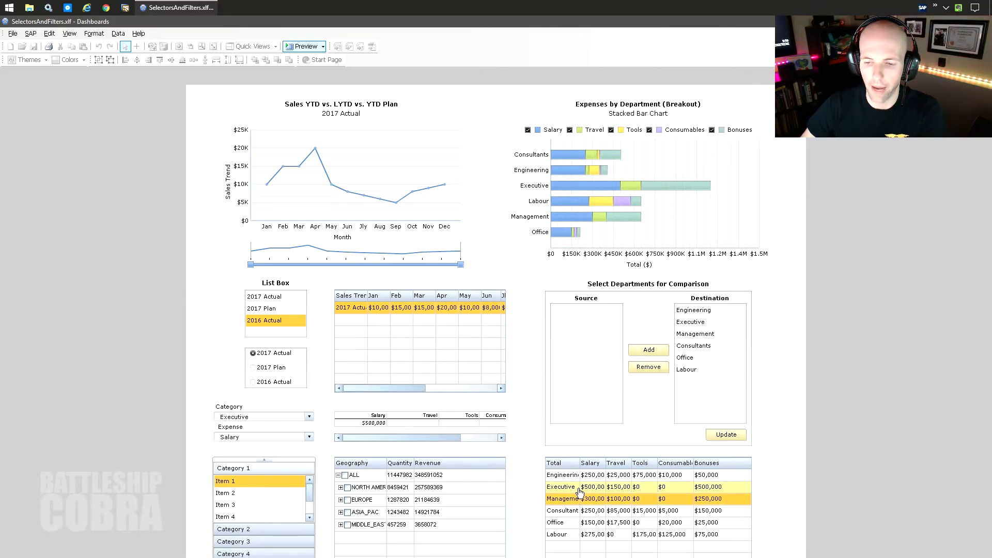
{"action": "left_click", "coordinate": [600, 475]}
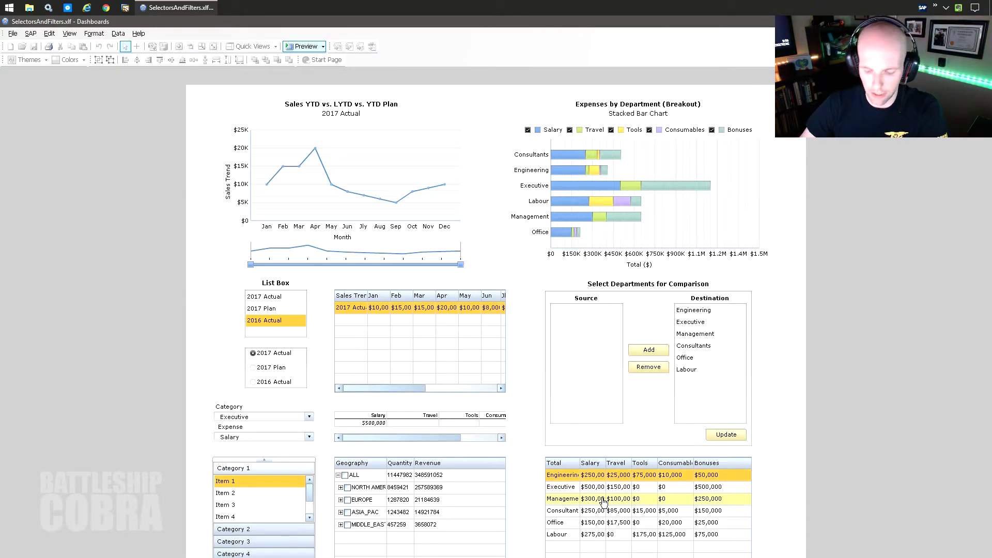
{"action": "left_click", "coordinate": [604, 499]}
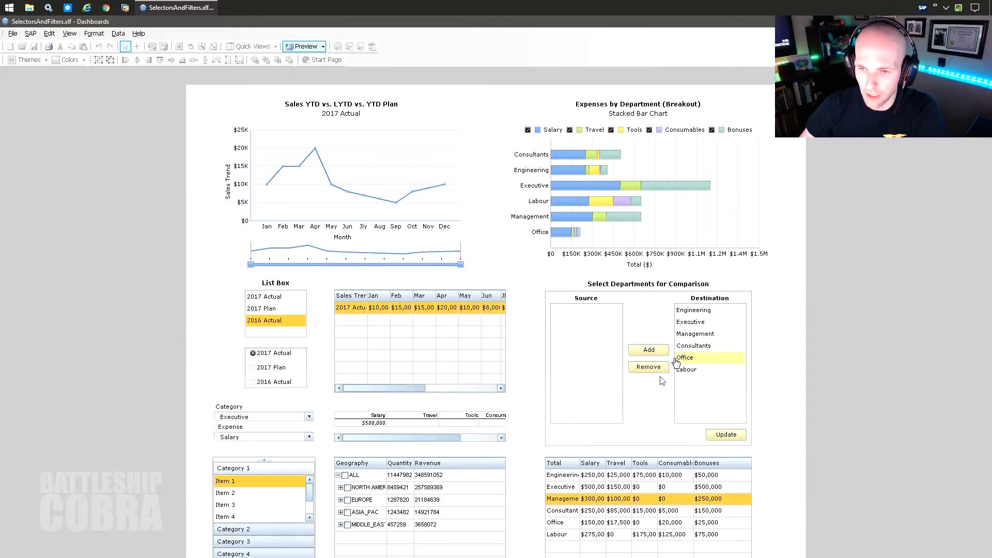
Step: Remove Executive and Management from the compared departments and update the expenses chart
{"action": "left_click", "coordinate": [695, 322]}
{"action": "left_click", "coordinate": [660, 367]}
{"action": "left_click", "coordinate": [695, 322]}
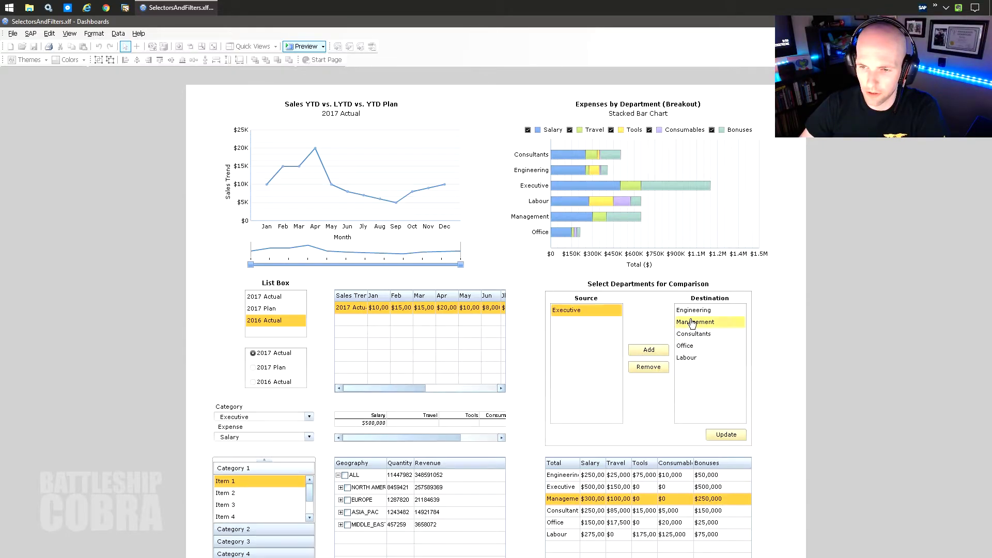
{"action": "left_click", "coordinate": [651, 367]}
{"action": "left_click", "coordinate": [727, 440]}
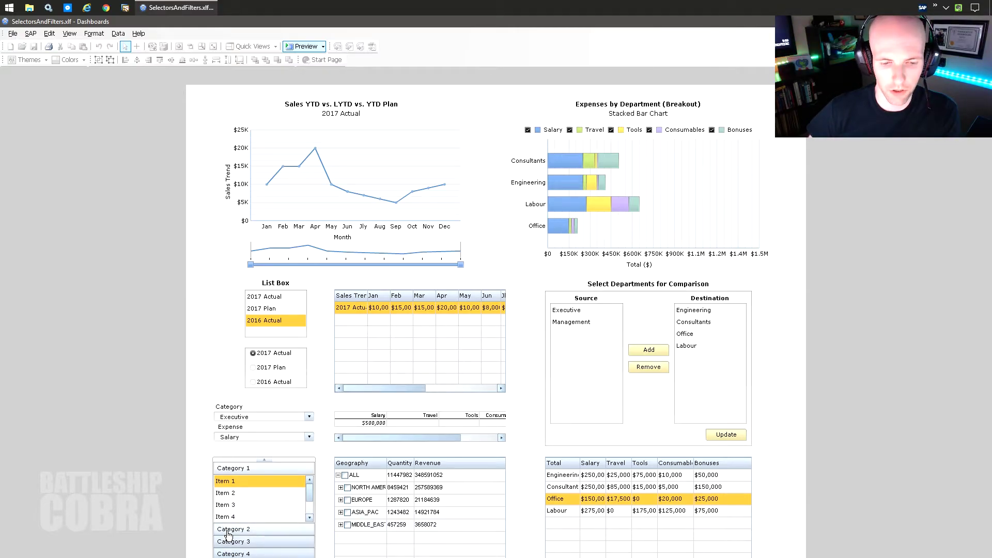
Step: Try Item 2 and Item 3 under Category 1 of the accordion menu and open further categories down to Category 7
{"action": "left_click", "coordinate": [232, 492]}
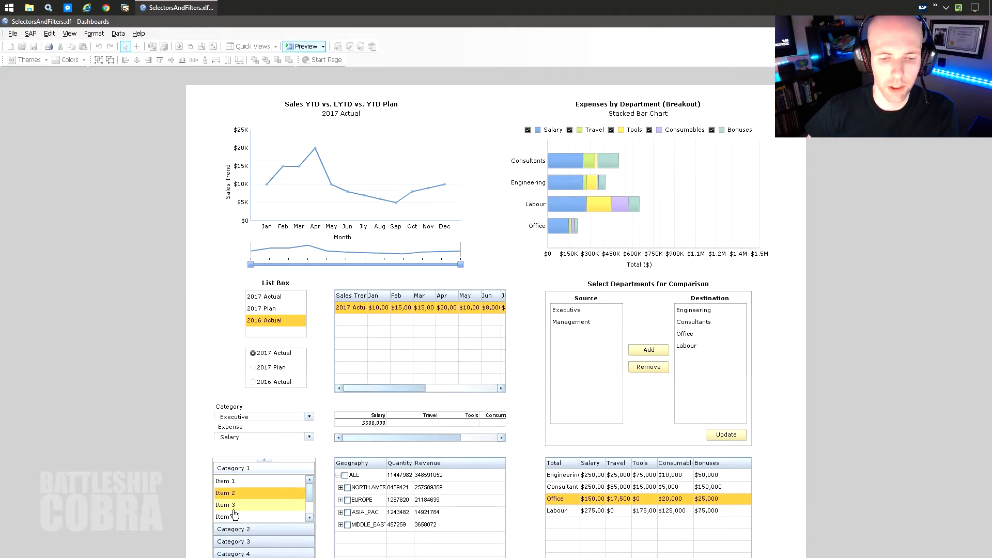
{"action": "left_click", "coordinate": [234, 505]}
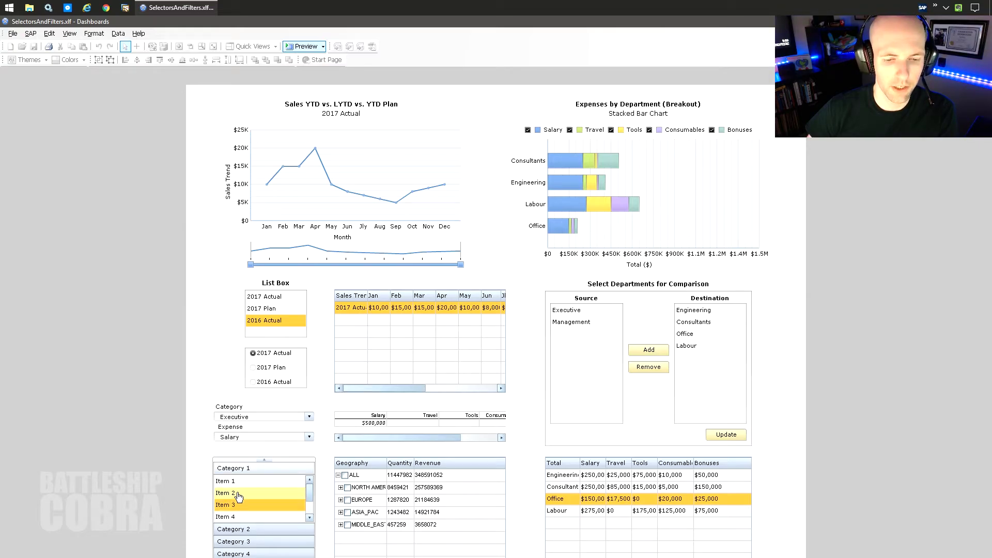
{"action": "left_click", "coordinate": [238, 497]}
{"action": "left_click", "coordinate": [246, 530]}
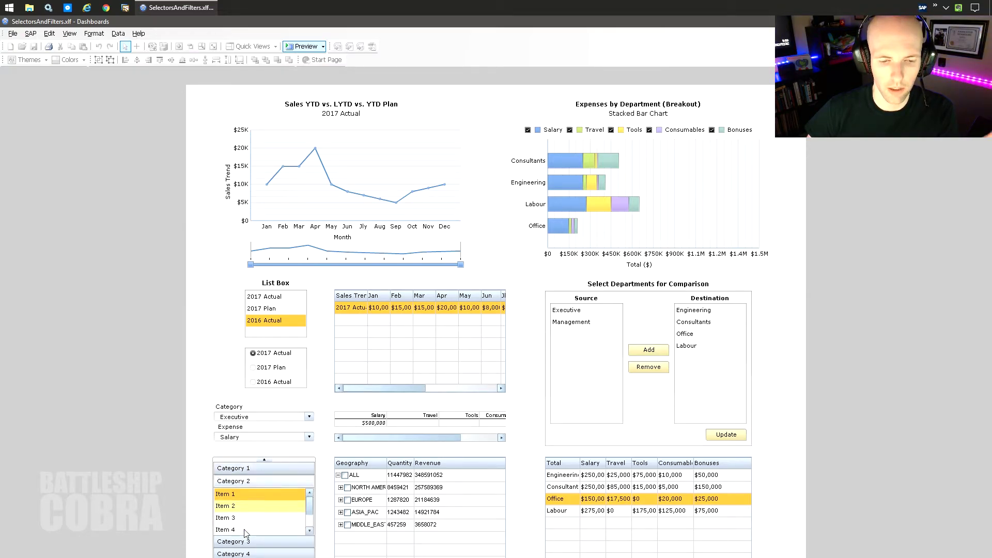
{"action": "left_click", "coordinate": [245, 555]}
{"action": "left_click", "coordinate": [248, 543]}
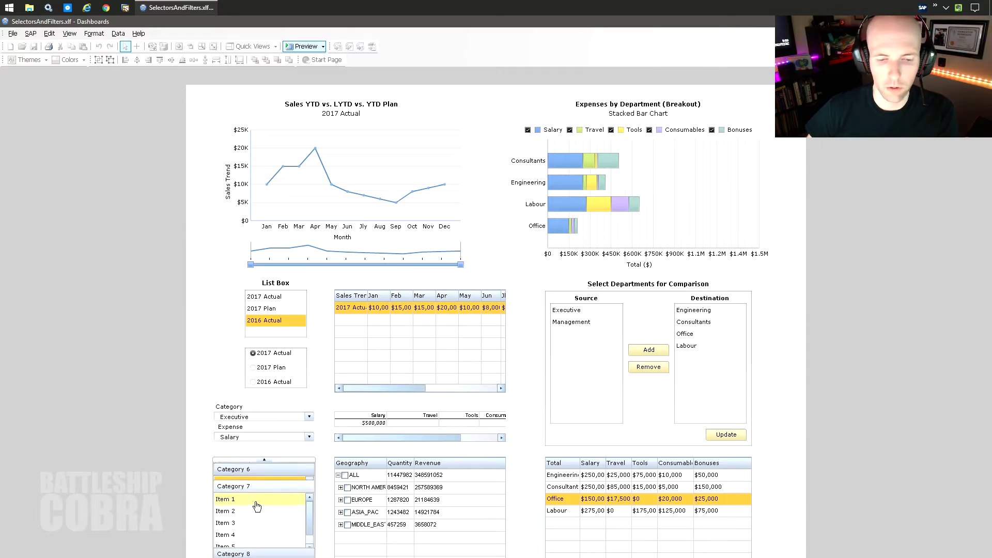
Step: Go back up through the accordion menu to Category 1 and select Item 2
{"action": "left_click", "coordinate": [251, 469]}
{"action": "left_click", "coordinate": [258, 468]}
{"action": "left_click", "coordinate": [260, 467]}
{"action": "left_click", "coordinate": [263, 467]}
{"action": "left_click", "coordinate": [263, 468]}
{"action": "left_click", "coordinate": [261, 469]}
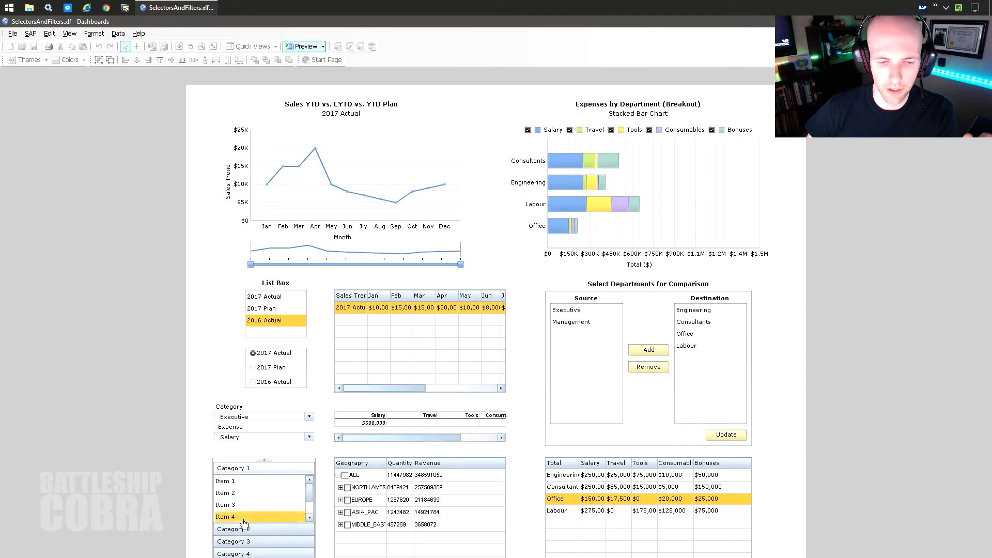
{"action": "left_click", "coordinate": [265, 492]}
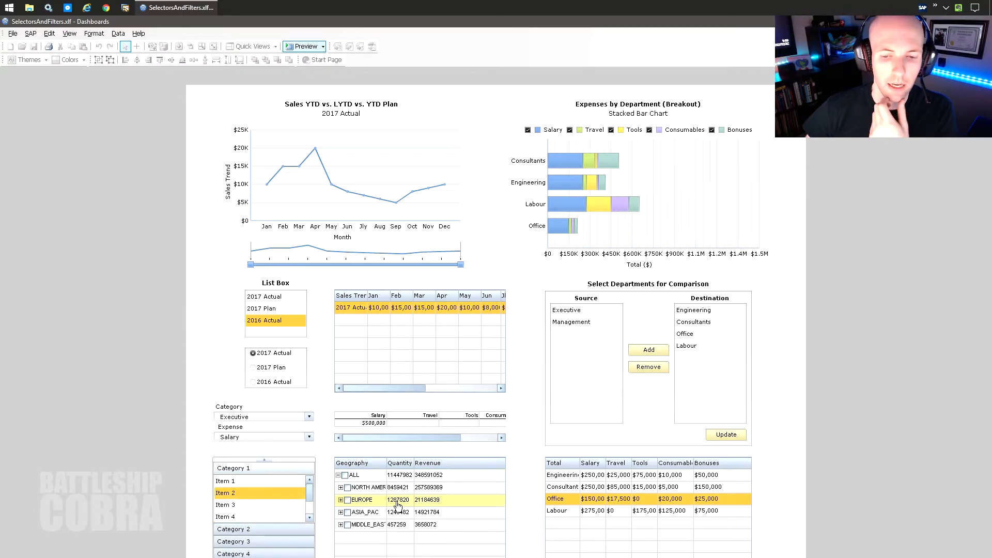
Step: Expand MIDDLE_EAST, ASIA_PAC and EUROPE in the Geography table and check China, ASIA_PAC, EUROPE and NORTH AMERICA
{"action": "left_click", "coordinate": [342, 525]}
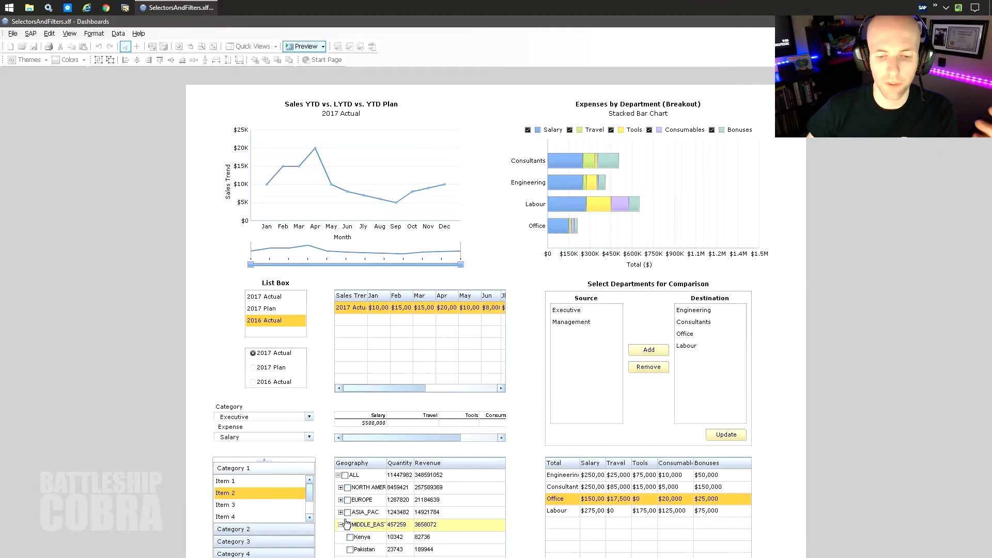
{"action": "left_click", "coordinate": [341, 512]}
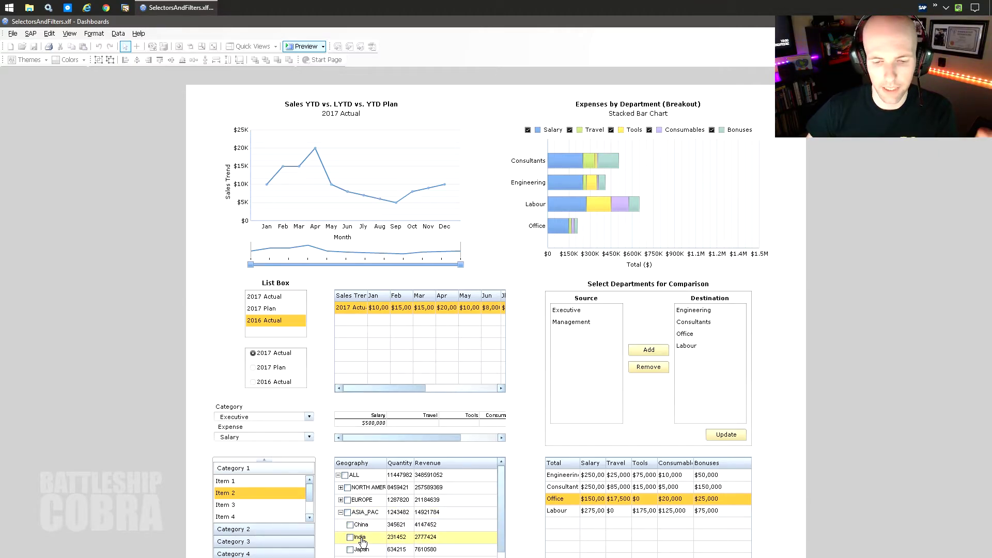
{"action": "left_click", "coordinate": [350, 526]}
{"action": "left_click", "coordinate": [347, 513]}
{"action": "left_click", "coordinate": [347, 500]}
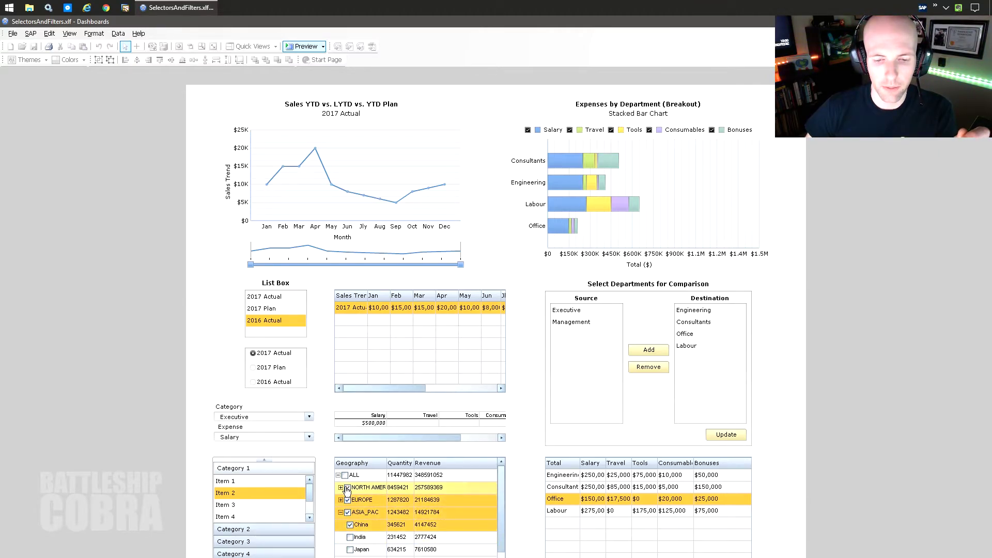
{"action": "left_click", "coordinate": [347, 488]}
{"action": "left_click", "coordinate": [342, 501]}
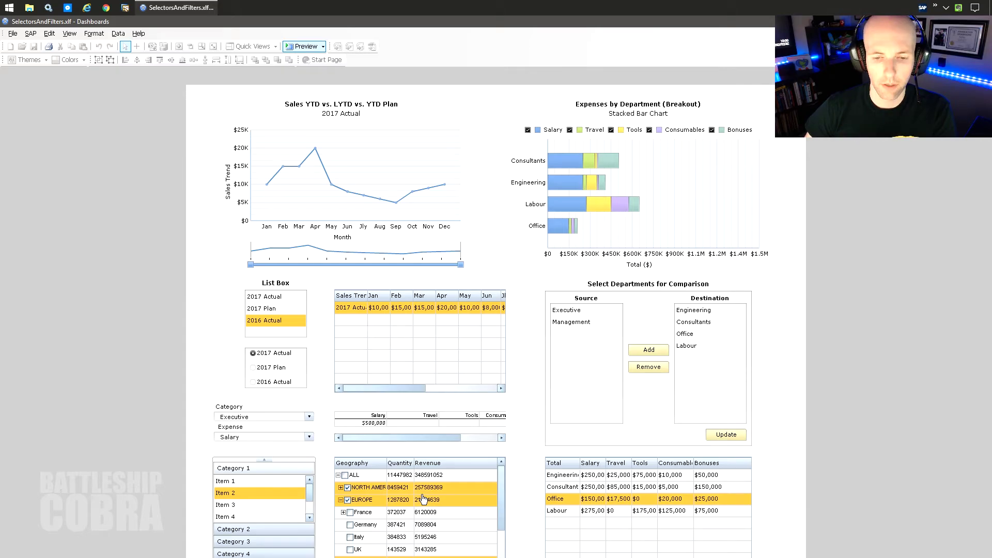
Step: Exit the preview and select the list box on the canvas to show its data insertion settings
{"action": "left_click", "coordinate": [308, 47]}
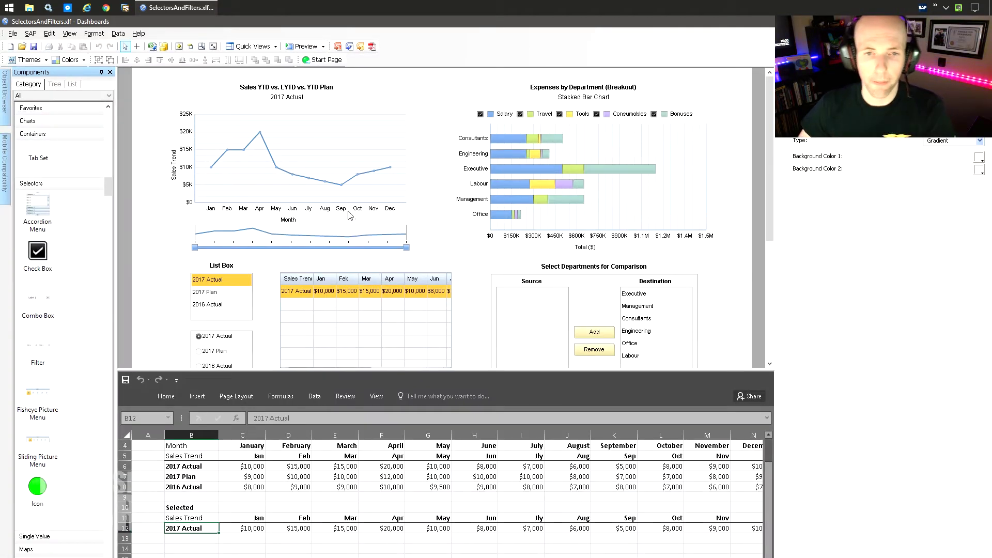
{"action": "left_click", "coordinate": [220, 294]}
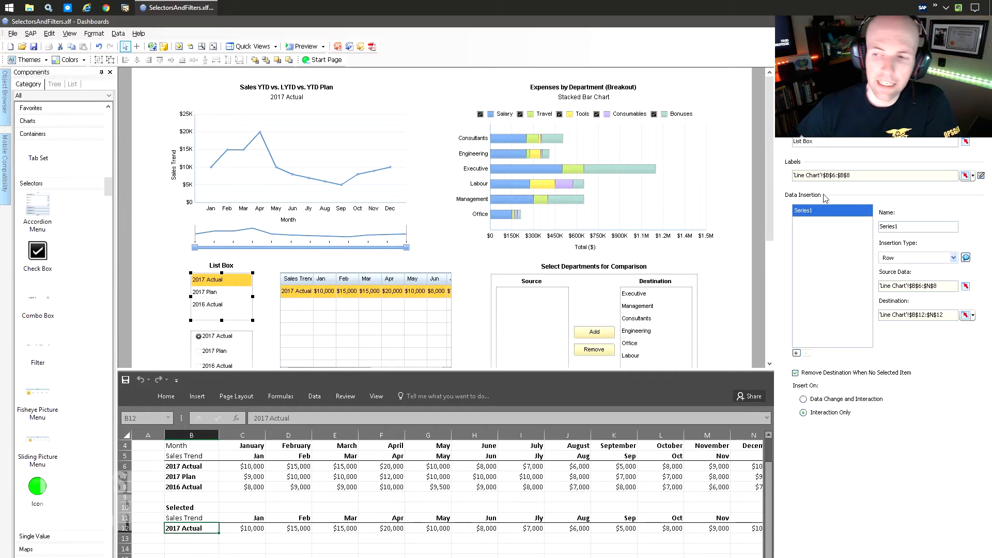
Step: Examine the source data and destination cell ranges used by the list box's row insertion in the Line Chart sheet
{"action": "left_click", "coordinate": [187, 464]}
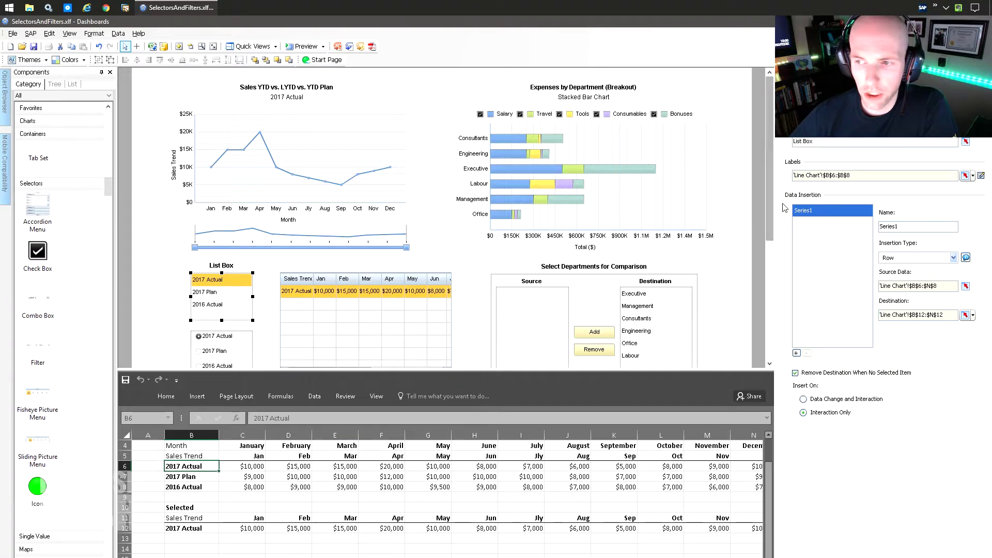
{"action": "left_click", "coordinate": [966, 286]}
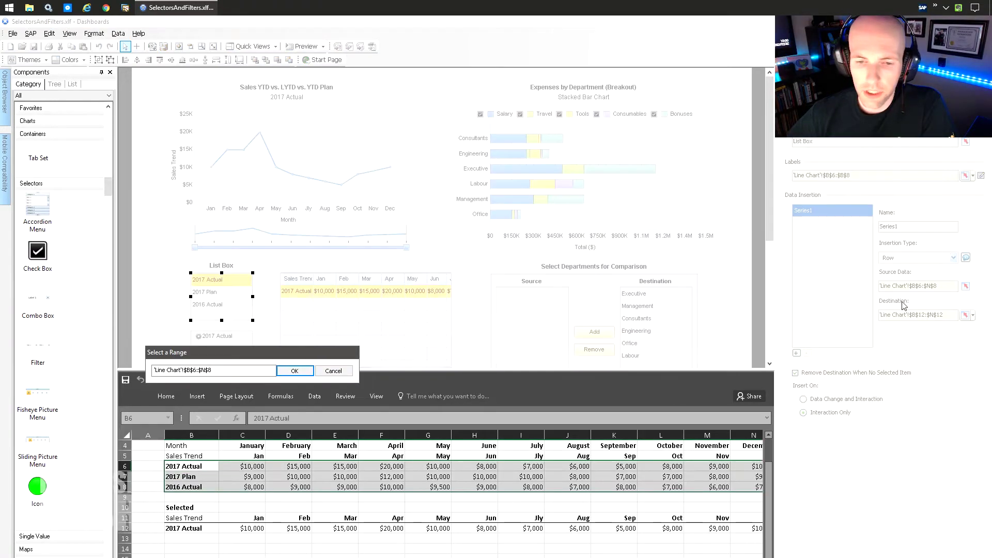
{"action": "left_click", "coordinate": [332, 371]}
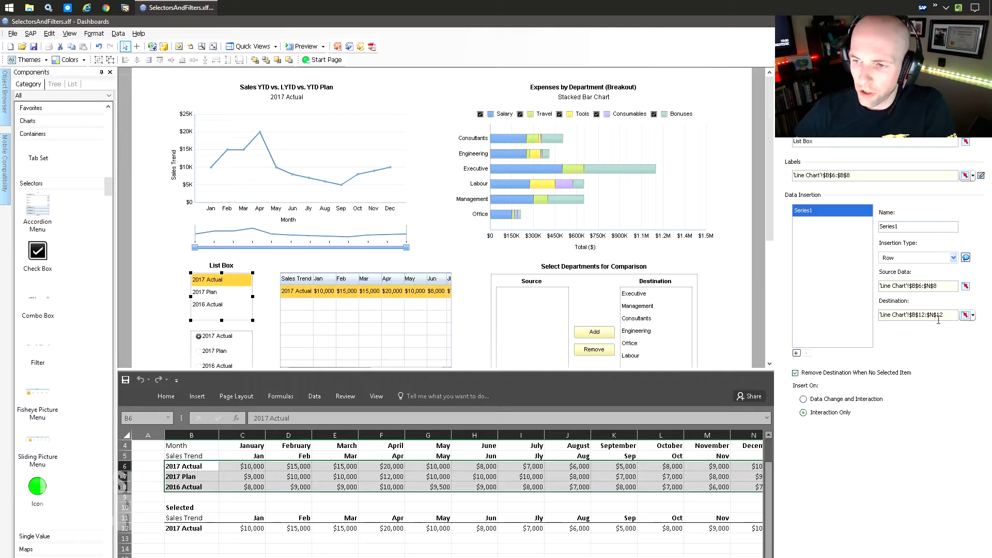
{"action": "left_click", "coordinate": [965, 316]}
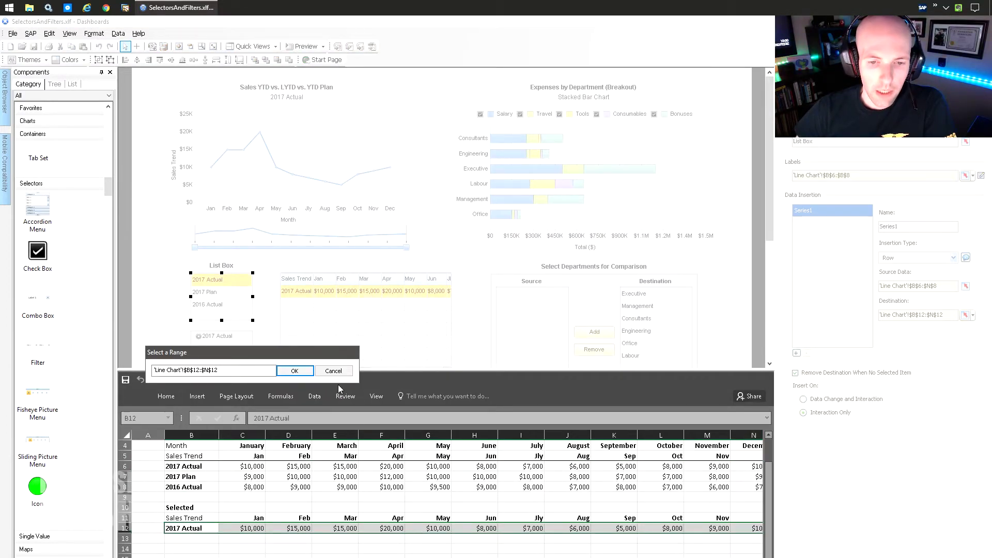
{"action": "left_click", "coordinate": [295, 370]}
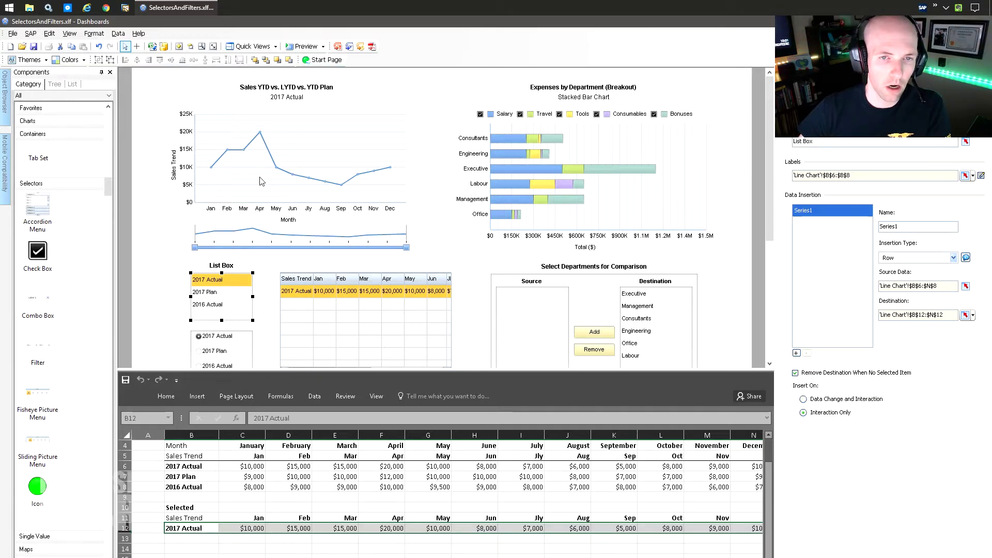
Step: Select the Expenses by Department chart and the department list builder, and examine the expense tables behind them in the spreadsheet
{"action": "left_click", "coordinate": [527, 162]}
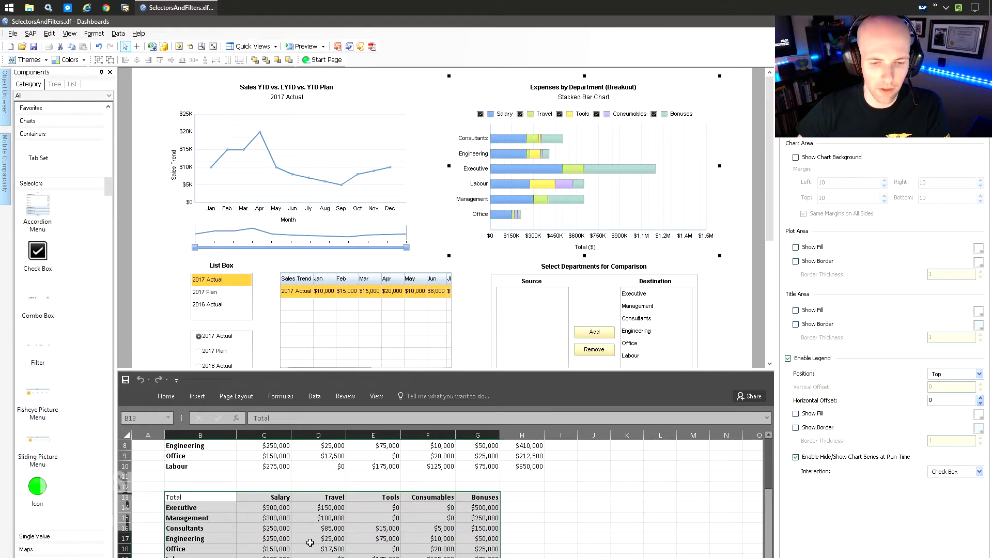
{"action": "scroll", "coordinate": [331, 515], "scroll_direction": "up", "scroll_amount": 3}
{"action": "scroll", "coordinate": [405, 542], "scroll_direction": "down", "scroll_amount": 2}
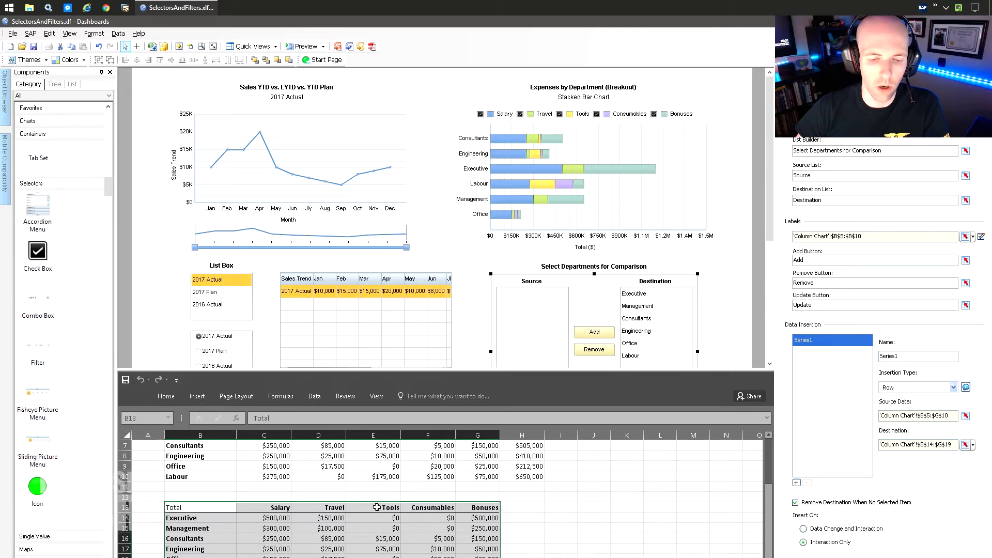
Step: Examine the Engineering row, the Expenses by Department chart's behavior settings and the Management-to-Labour rows of the destination expense table
{"action": "left_click_drag", "start_coordinate": [209, 549], "coordinate": [489, 549]}
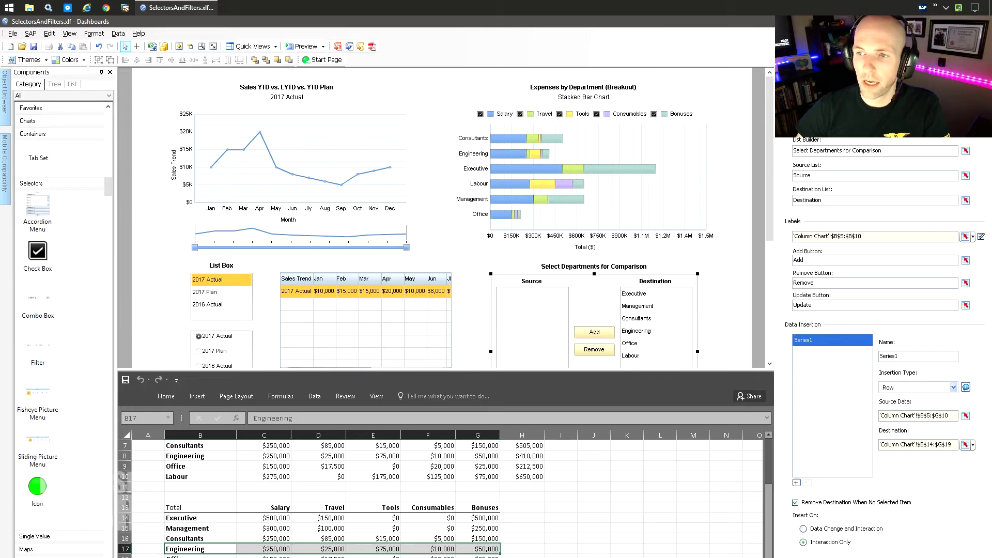
{"action": "left_click", "coordinate": [840, 102]}
{"action": "left_click", "coordinate": [629, 167]}
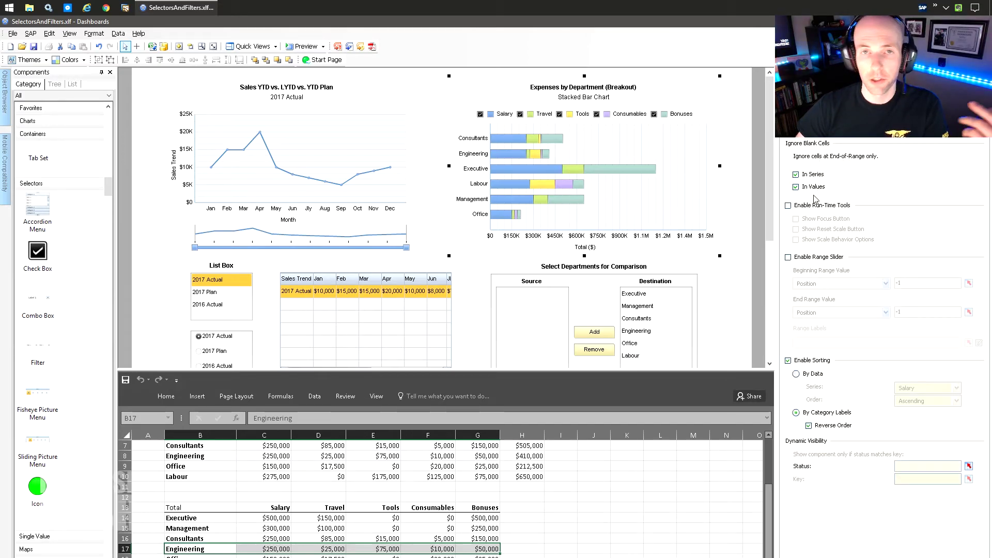
{"action": "left_click_drag", "start_coordinate": [478, 557], "coordinate": [220, 524]}
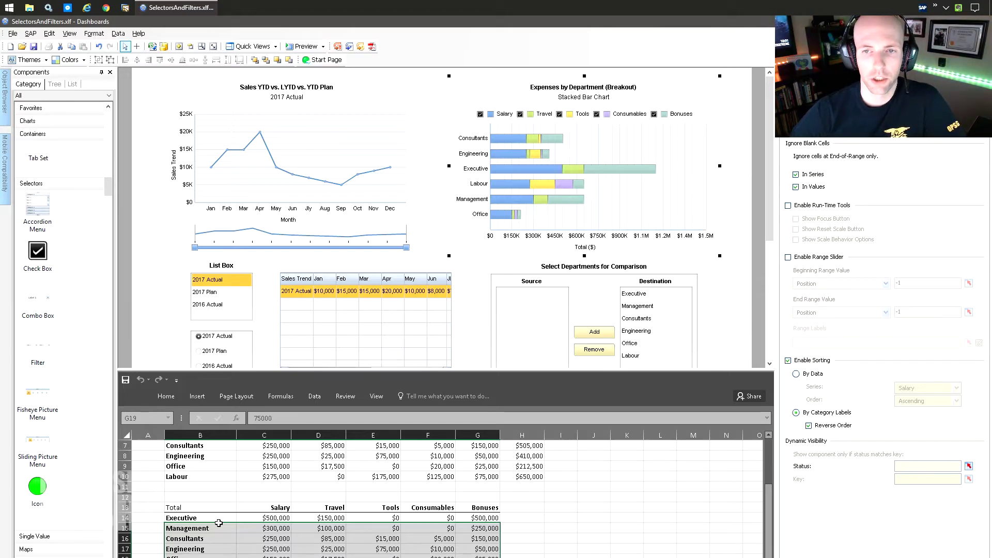
Step: Compare the insertion types offered for the Sales Trend table with those offered for the list box beside it
{"action": "scroll", "coordinate": [453, 267], "scroll_direction": "down", "scroll_amount": 5}
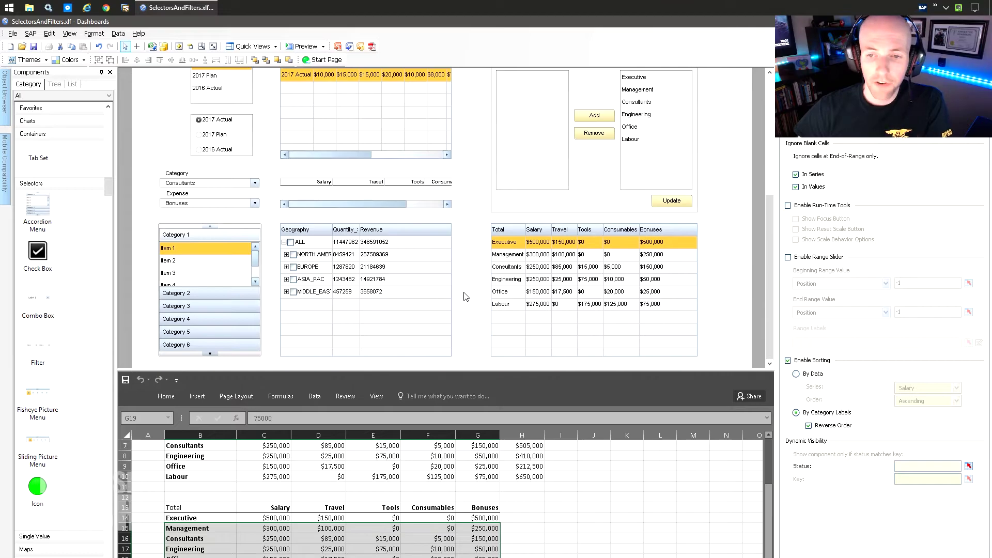
{"action": "scroll", "coordinate": [468, 289], "scroll_direction": "up", "scroll_amount": 4}
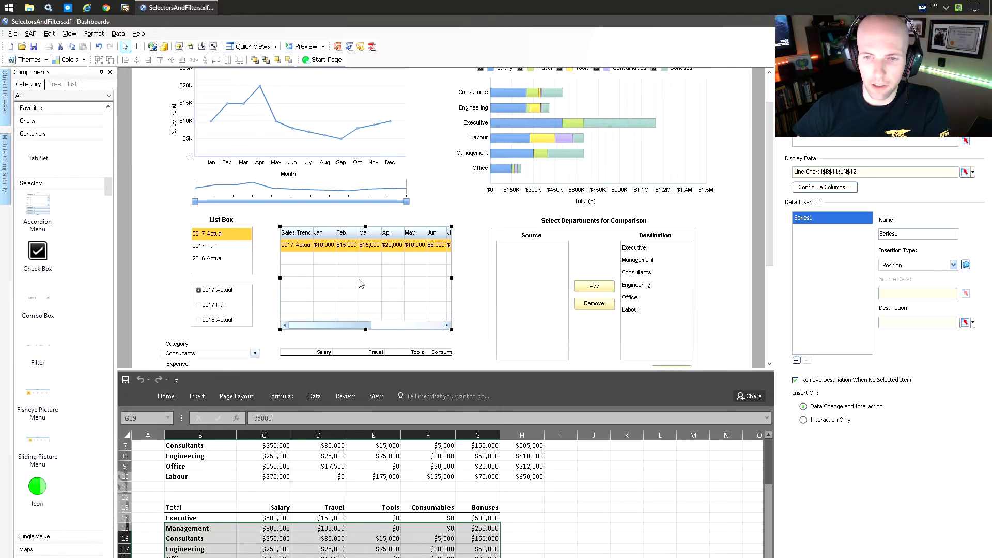
{"action": "left_click", "coordinate": [915, 266]}
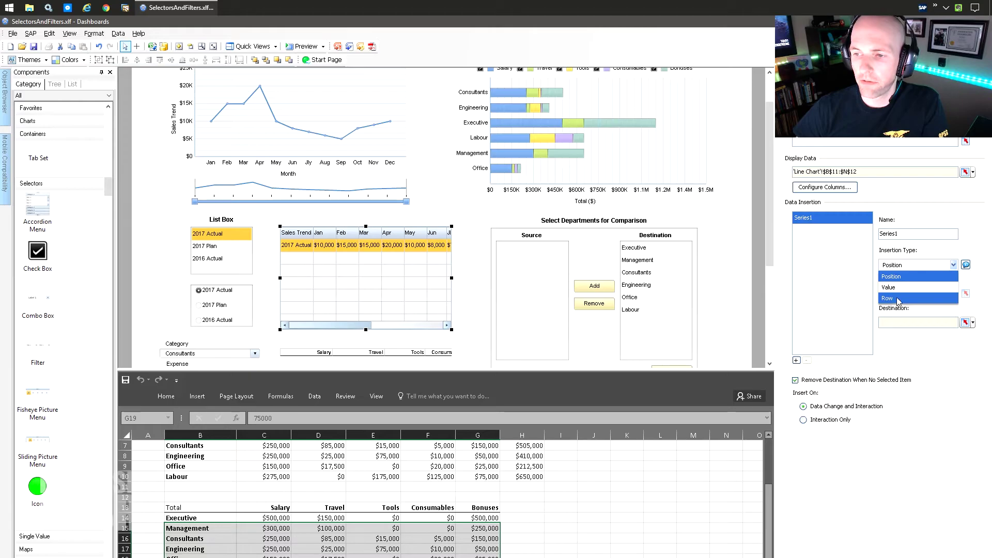
{"action": "left_click", "coordinate": [870, 480]}
{"action": "left_click", "coordinate": [214, 237]}
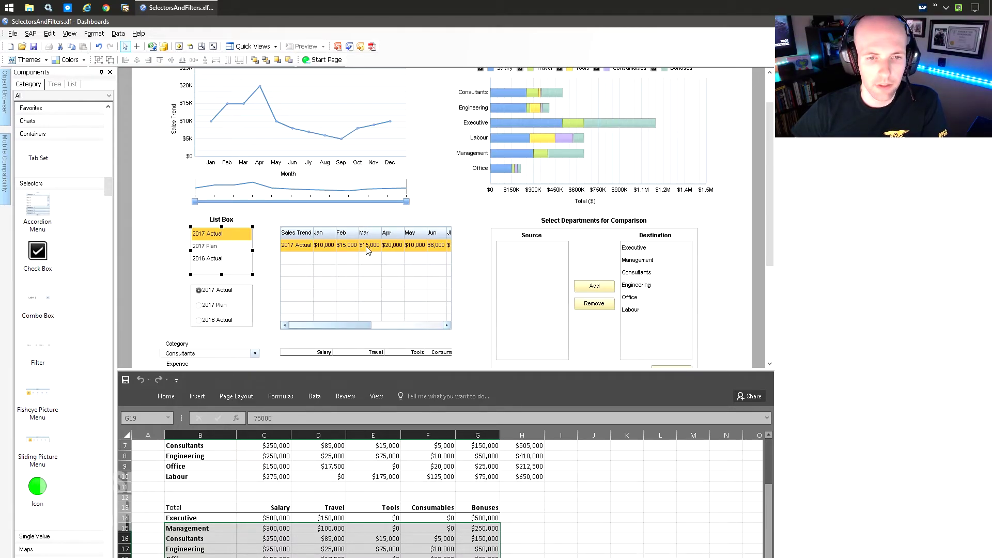
{"action": "left_click", "coordinate": [954, 259]}
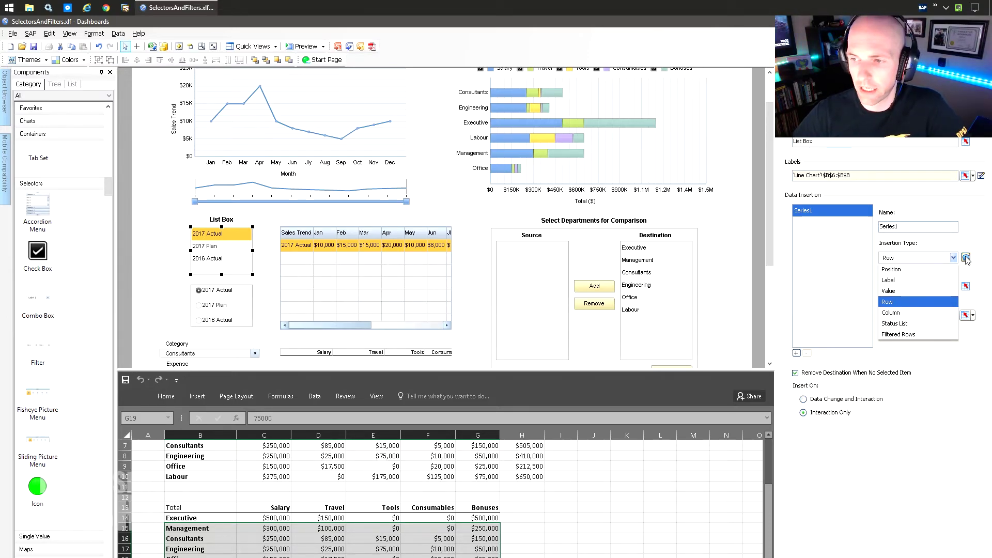
{"action": "left_click", "coordinate": [977, 237]}
Step: Set the list box's insertion type to Column and view the final page of its help illustration
{"action": "left_click", "coordinate": [953, 257]}
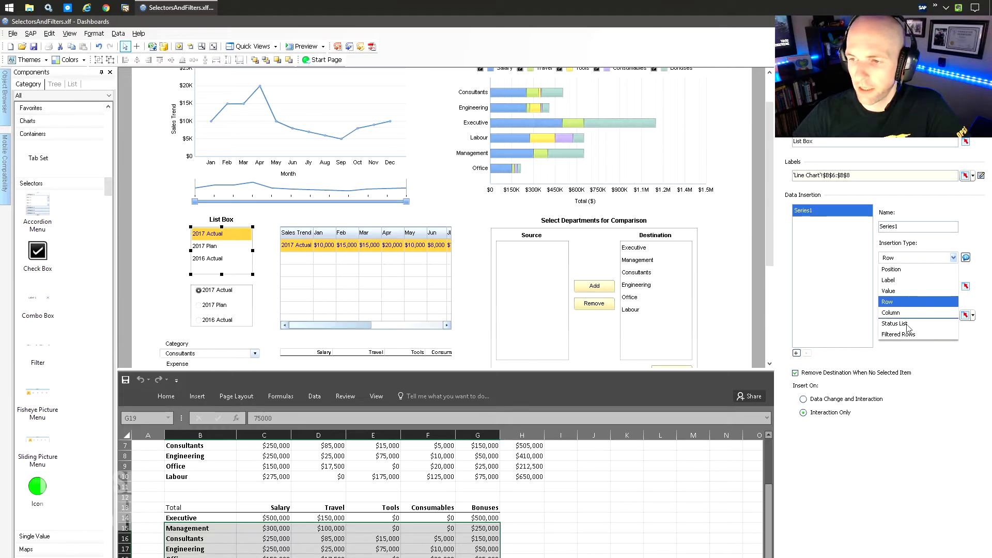
{"action": "left_click", "coordinate": [899, 312]}
{"action": "left_click", "coordinate": [966, 258]}
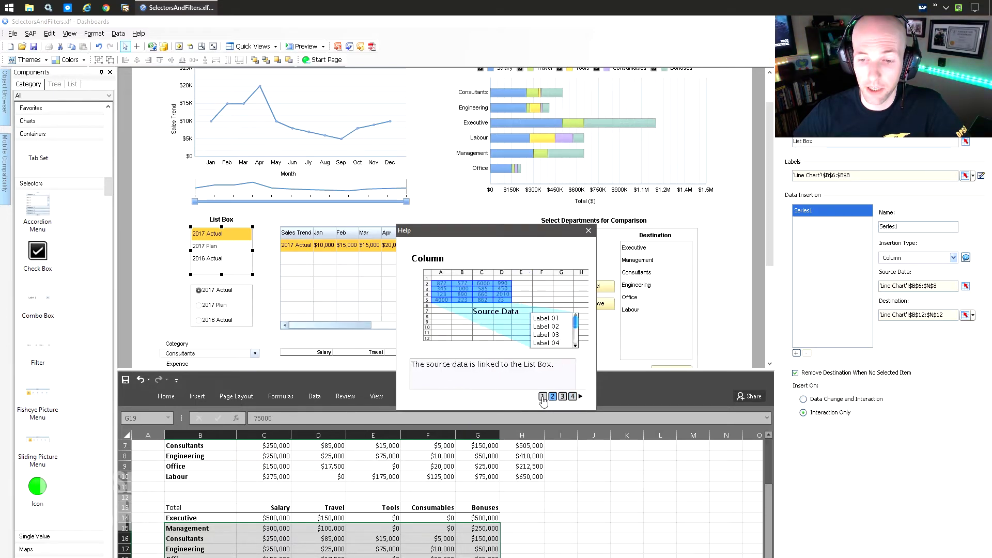
{"action": "left_click", "coordinate": [572, 396]}
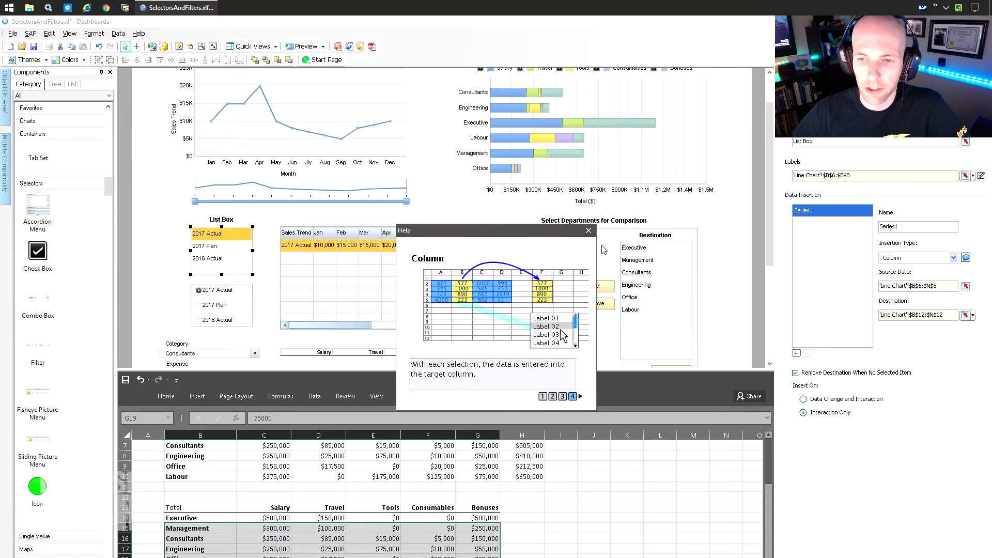
{"action": "left_click", "coordinate": [589, 231]}
Step: Set the list box's insertion type to Status List and view the final page of its help illustration
{"action": "left_click", "coordinate": [953, 258]}
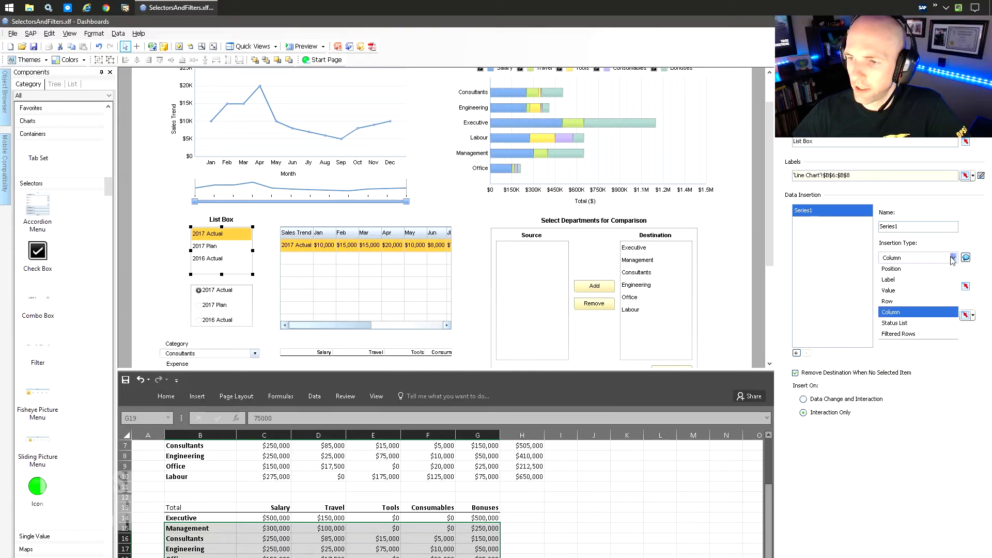
{"action": "left_click", "coordinate": [951, 315]}
{"action": "left_click", "coordinate": [966, 258]}
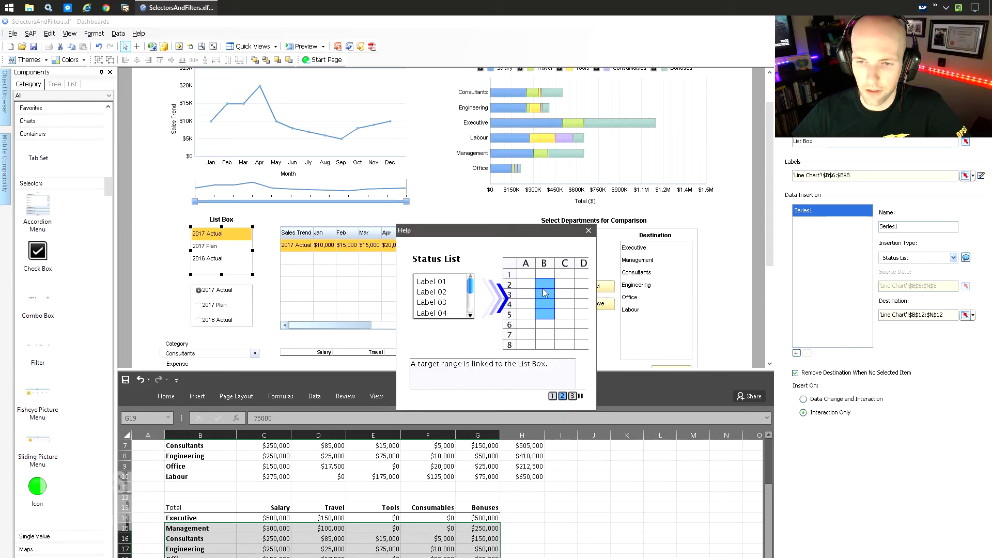
{"action": "left_click", "coordinate": [573, 397]}
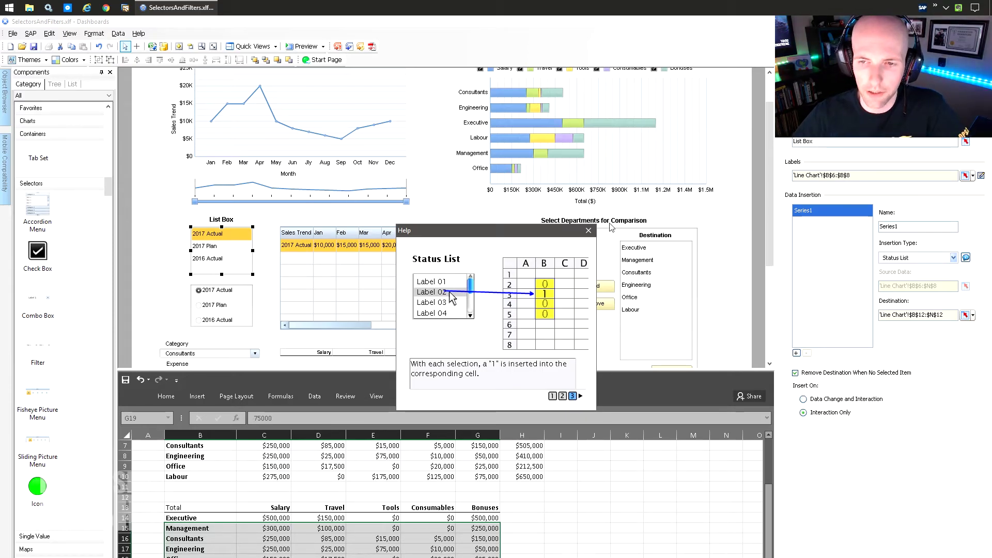
{"action": "left_click", "coordinate": [588, 231]}
Step: Return the list box's insertion type to Row and deselect the list box
{"action": "left_click", "coordinate": [941, 257]}
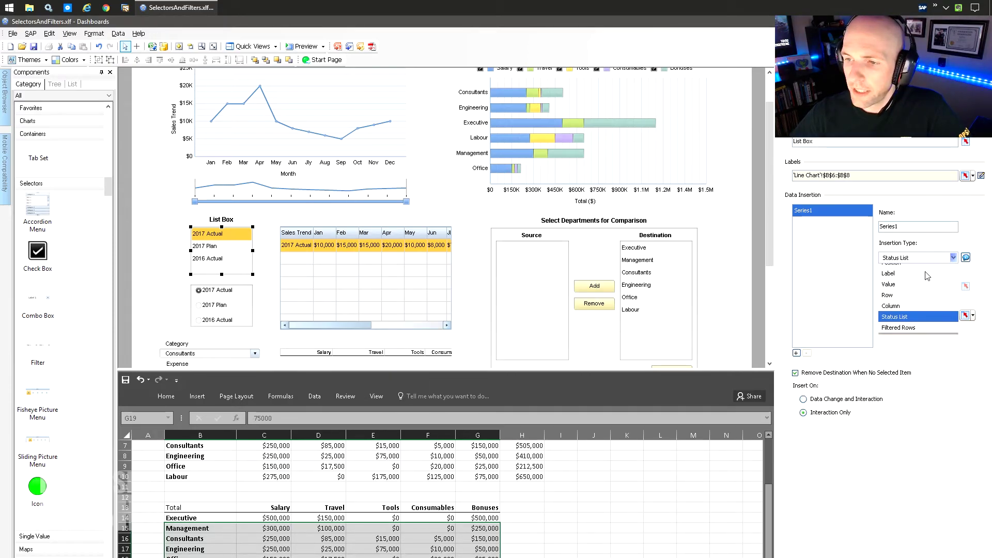
{"action": "left_click", "coordinate": [897, 304]}
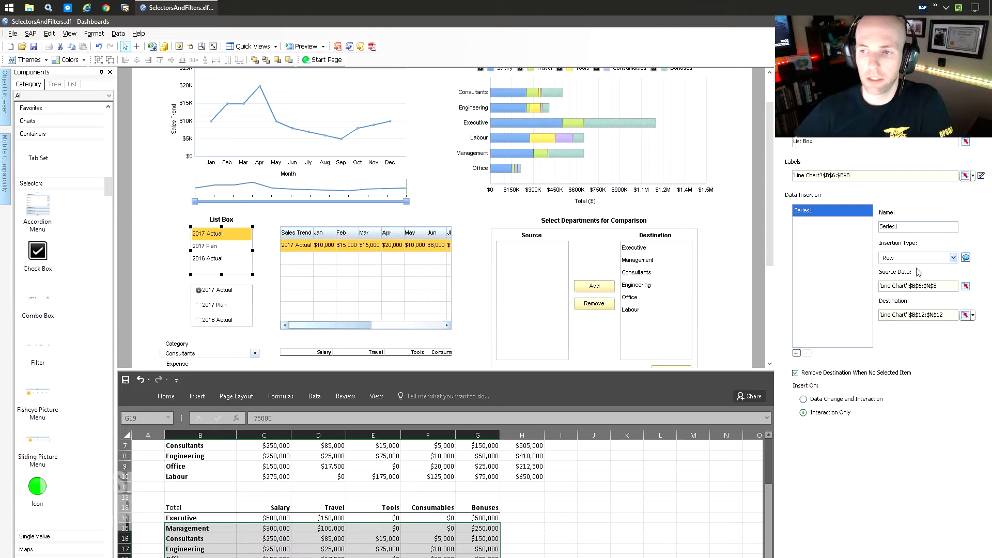
{"action": "left_click", "coordinate": [467, 250]}
Step: Pick the Combo Box and Filter selector components and look at the Category and Expense filter on the canvas
{"action": "scroll", "coordinate": [472, 264], "scroll_direction": "up", "scroll_amount": 2}
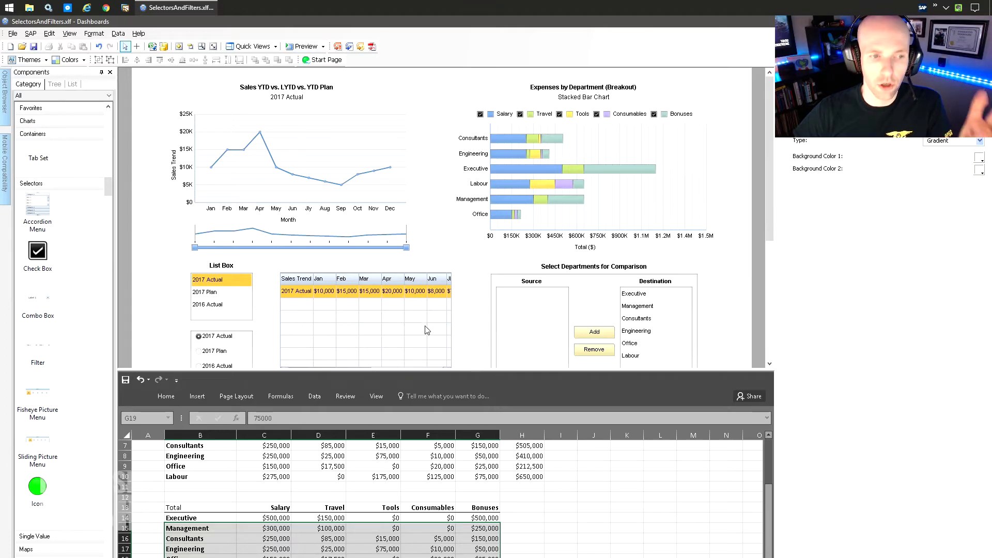
{"action": "scroll", "coordinate": [422, 266], "scroll_direction": "down", "scroll_amount": 8}
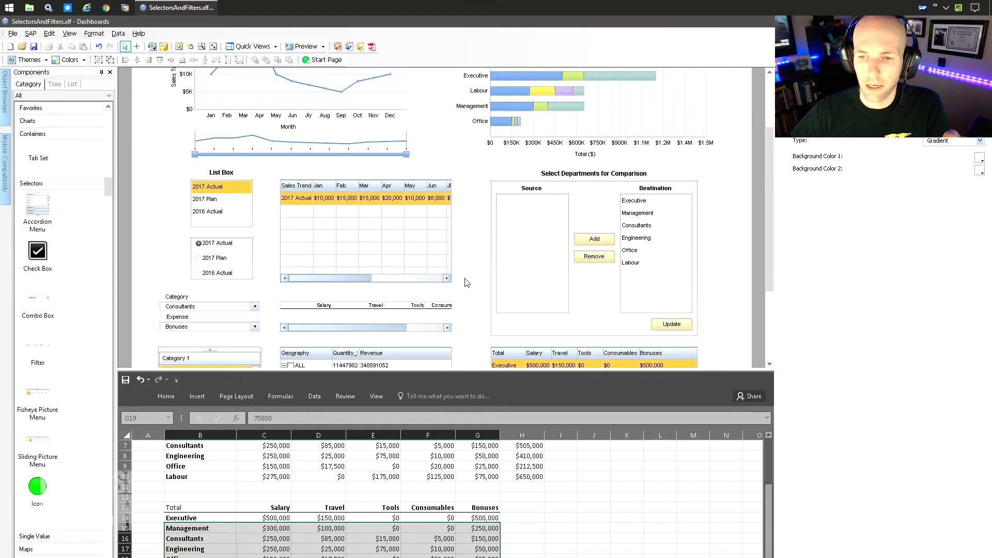
{"action": "scroll", "coordinate": [245, 290], "scroll_direction": "up", "scroll_amount": 8}
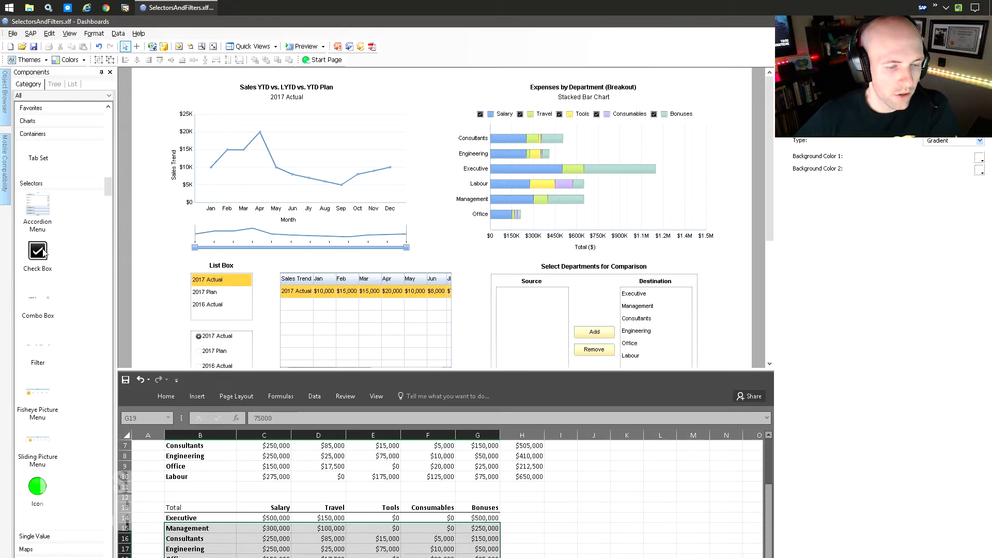
{"action": "left_click", "coordinate": [39, 302]}
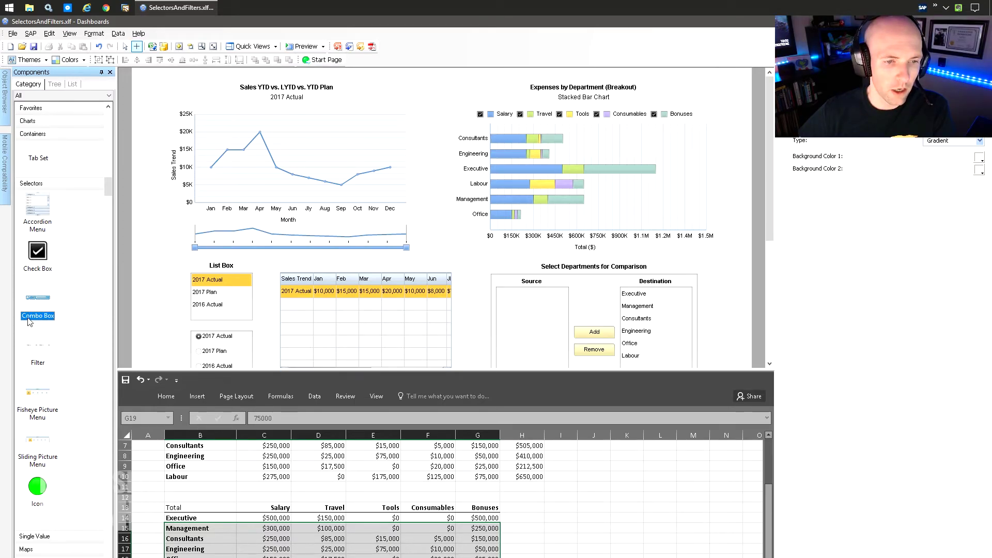
{"action": "scroll", "coordinate": [187, 326], "scroll_direction": "down", "scroll_amount": 3}
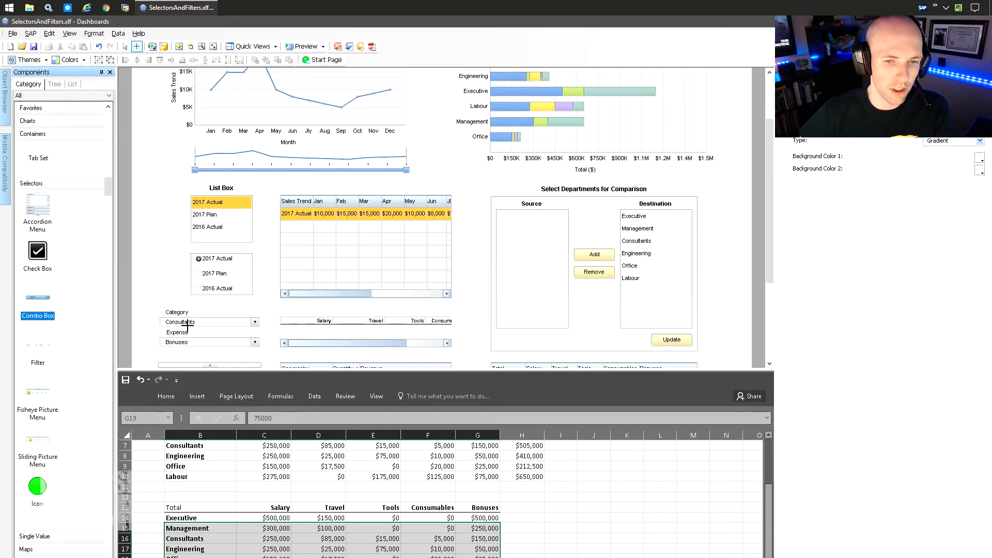
{"action": "left_click", "coordinate": [44, 345]}
Step: Pick the Hierarchical Table component, look at the Geography table on the canvas, and browse the other selector components through Play Selector
{"action": "scroll", "coordinate": [67, 361], "scroll_direction": "down", "scroll_amount": 4}
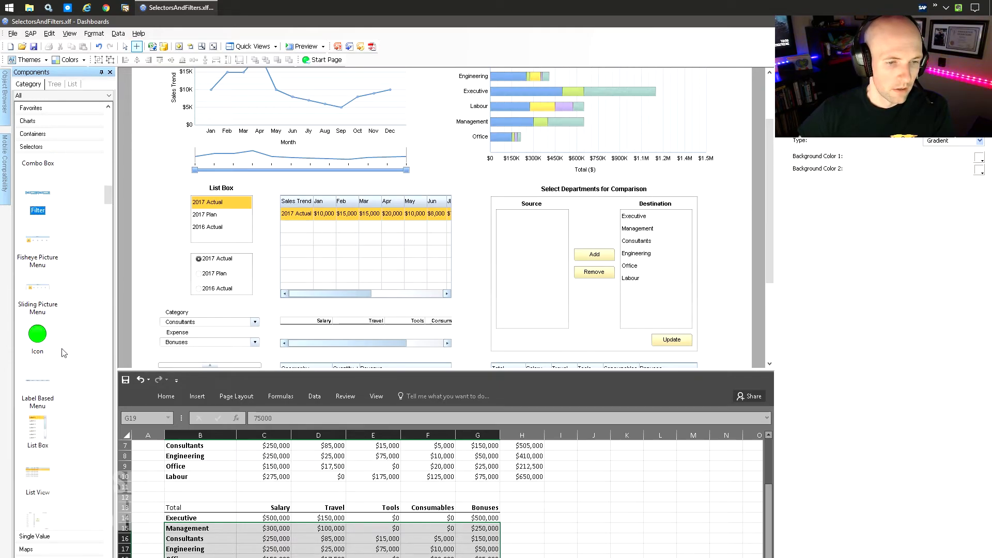
{"action": "scroll", "coordinate": [63, 393], "scroll_direction": "down", "scroll_amount": 3}
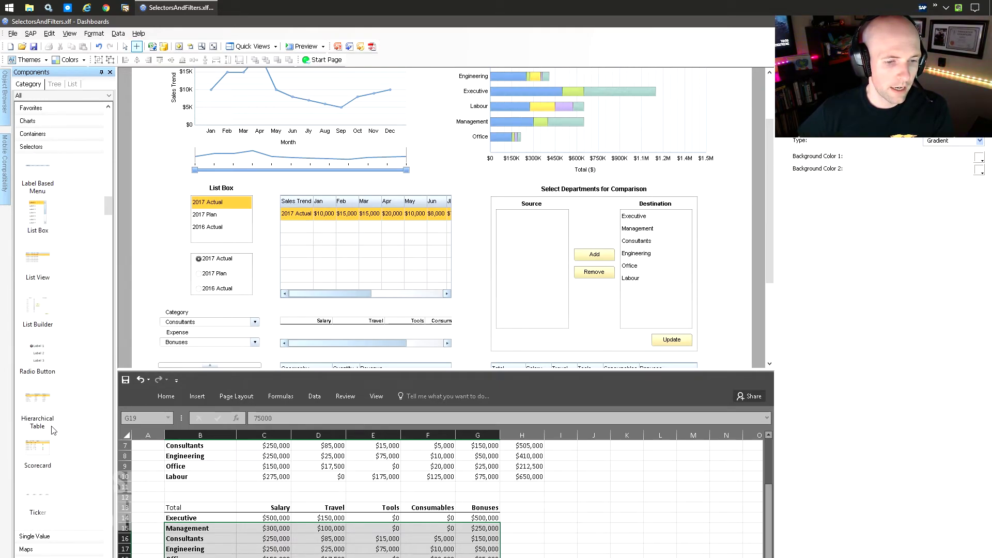
{"action": "left_click", "coordinate": [34, 363]}
{"action": "scroll", "coordinate": [307, 263], "scroll_direction": "down", "scroll_amount": 5}
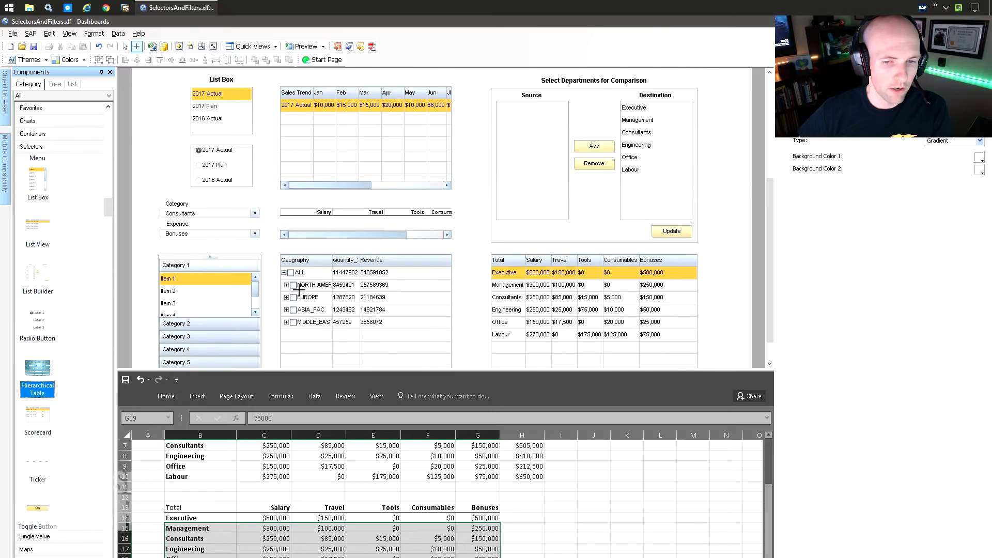
{"action": "scroll", "coordinate": [61, 402], "scroll_direction": "down", "scroll_amount": 1}
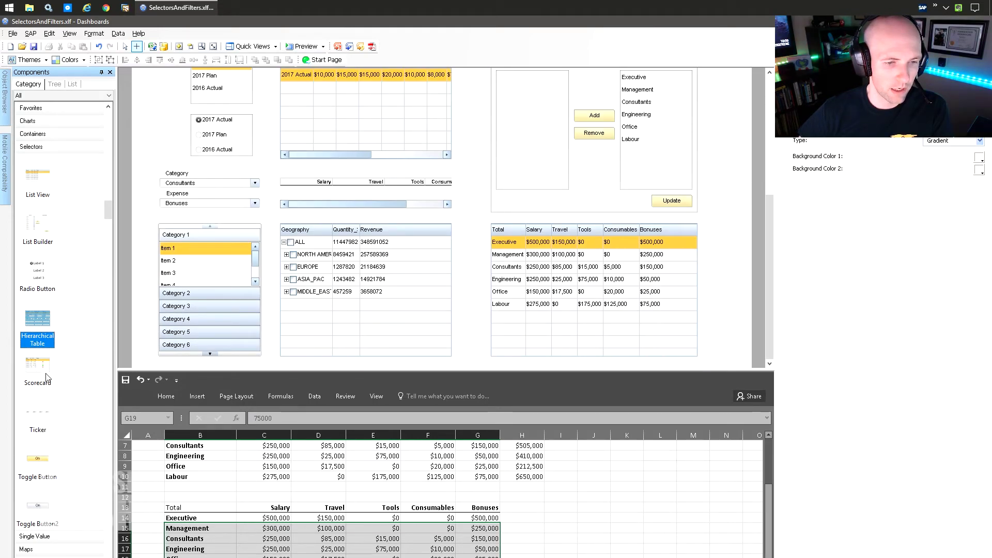
{"action": "scroll", "coordinate": [49, 403], "scroll_direction": "down", "scroll_amount": 5}
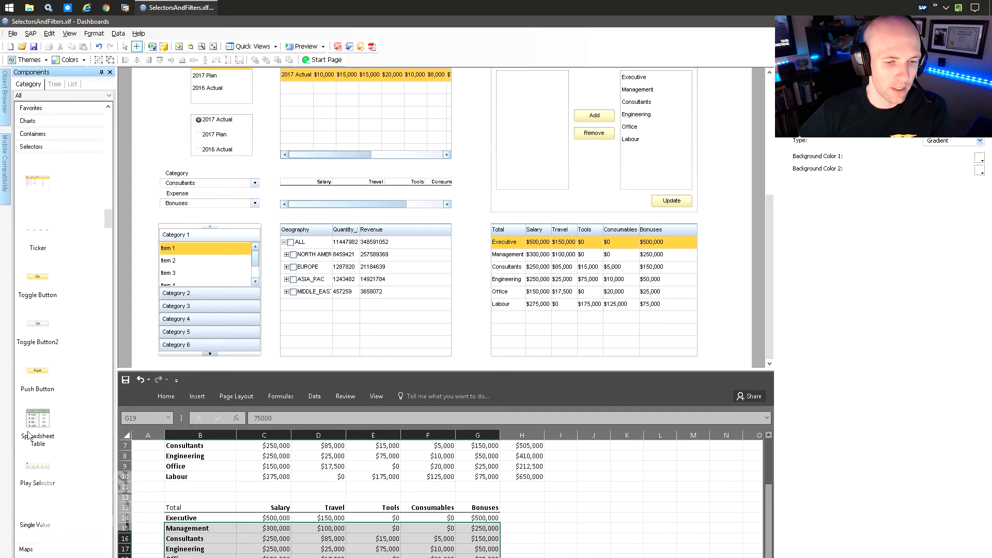
{"action": "scroll", "coordinate": [52, 439], "scroll_direction": "up", "scroll_amount": 15}
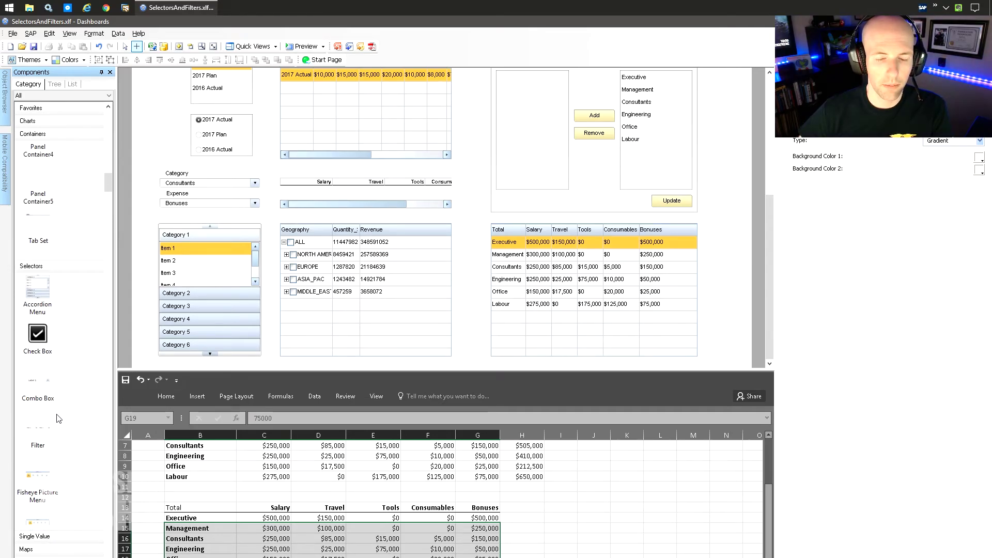